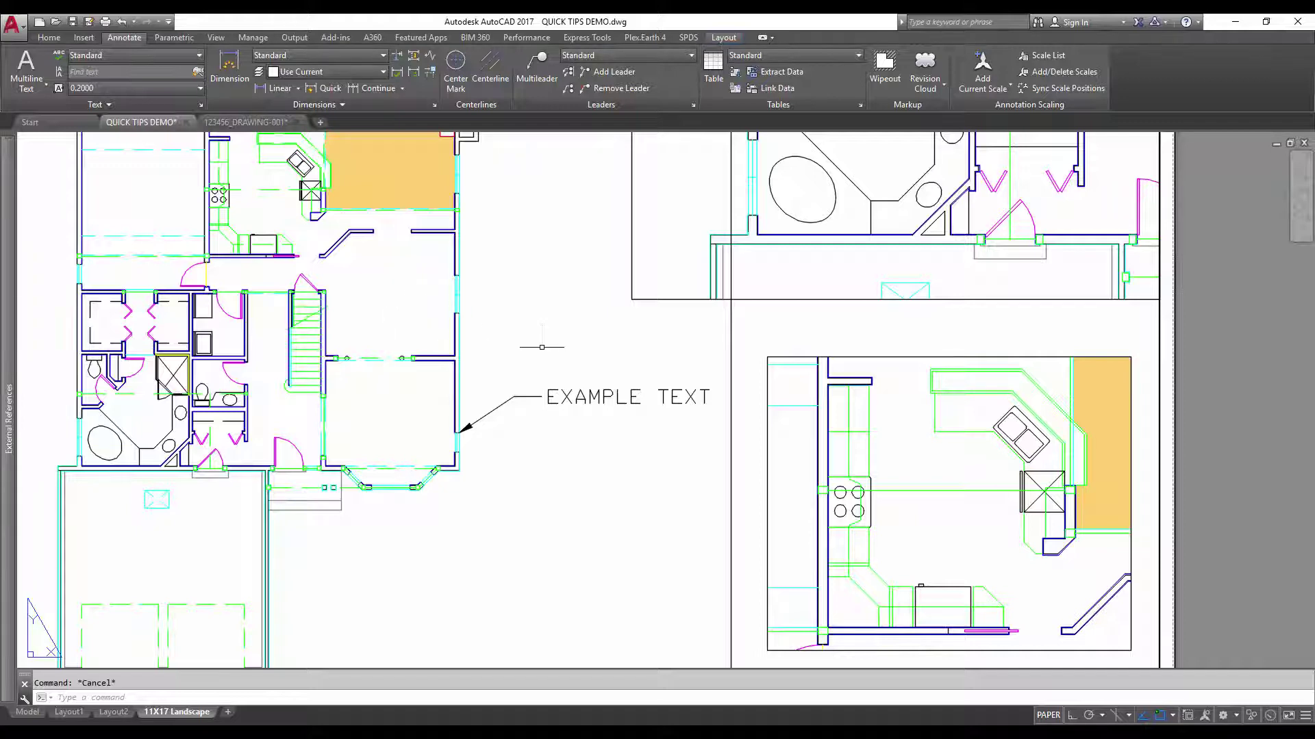
Recentre the layout sheet and select the EXAMPLE TEXT leader in paper space
middle_drag(542, 347, 535, 325)
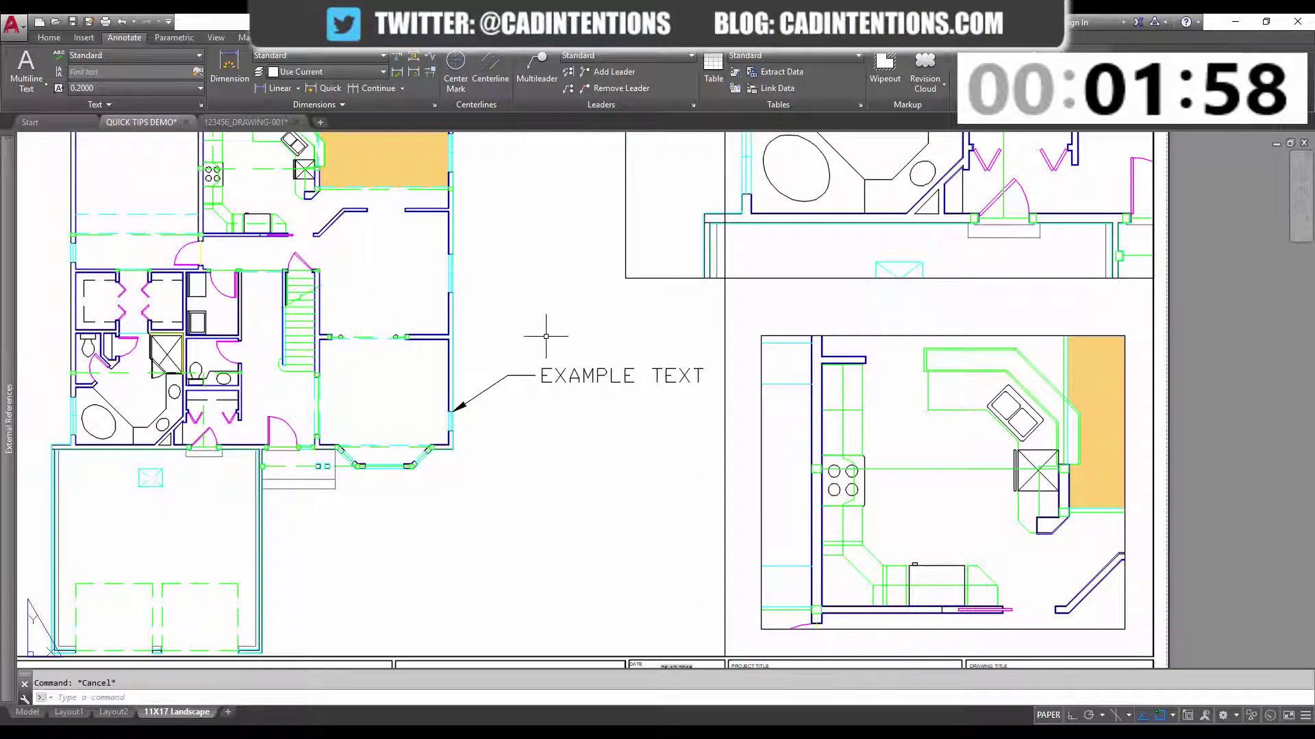
scroll(547, 345, down, 2)
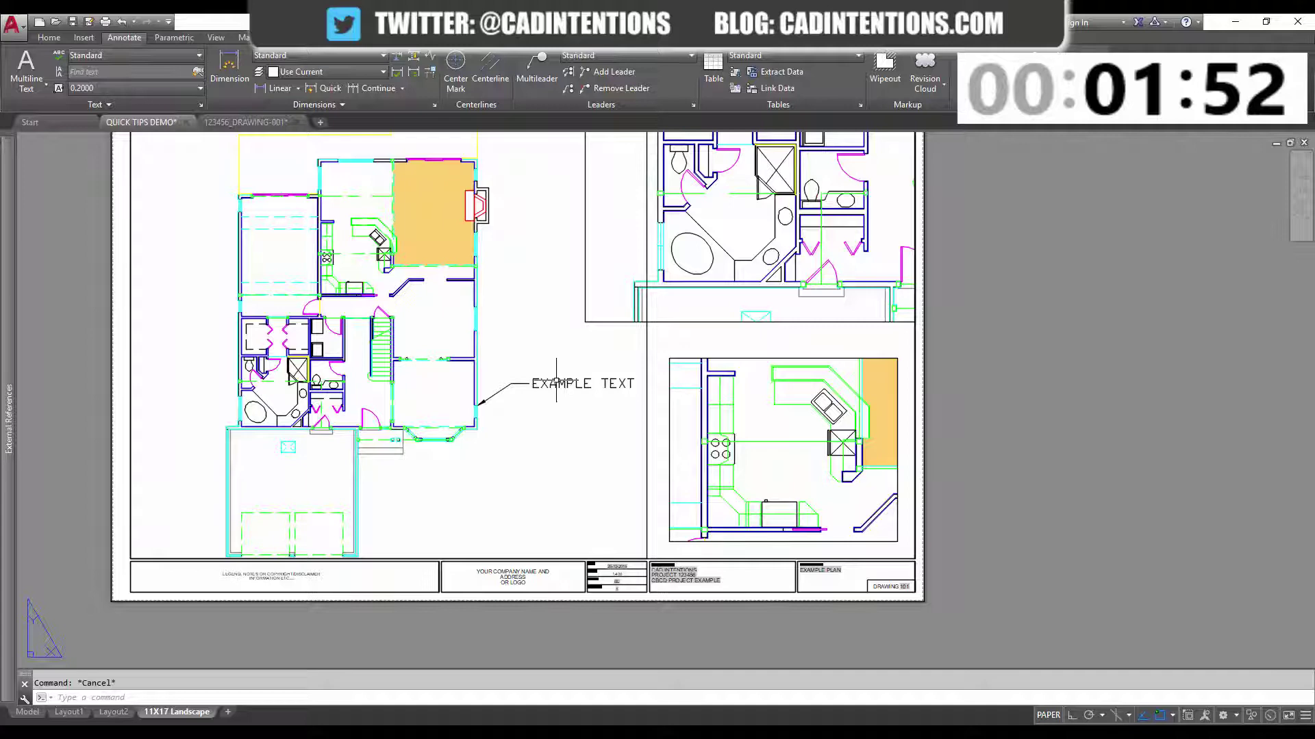
middle_drag(556, 384, 544, 398)
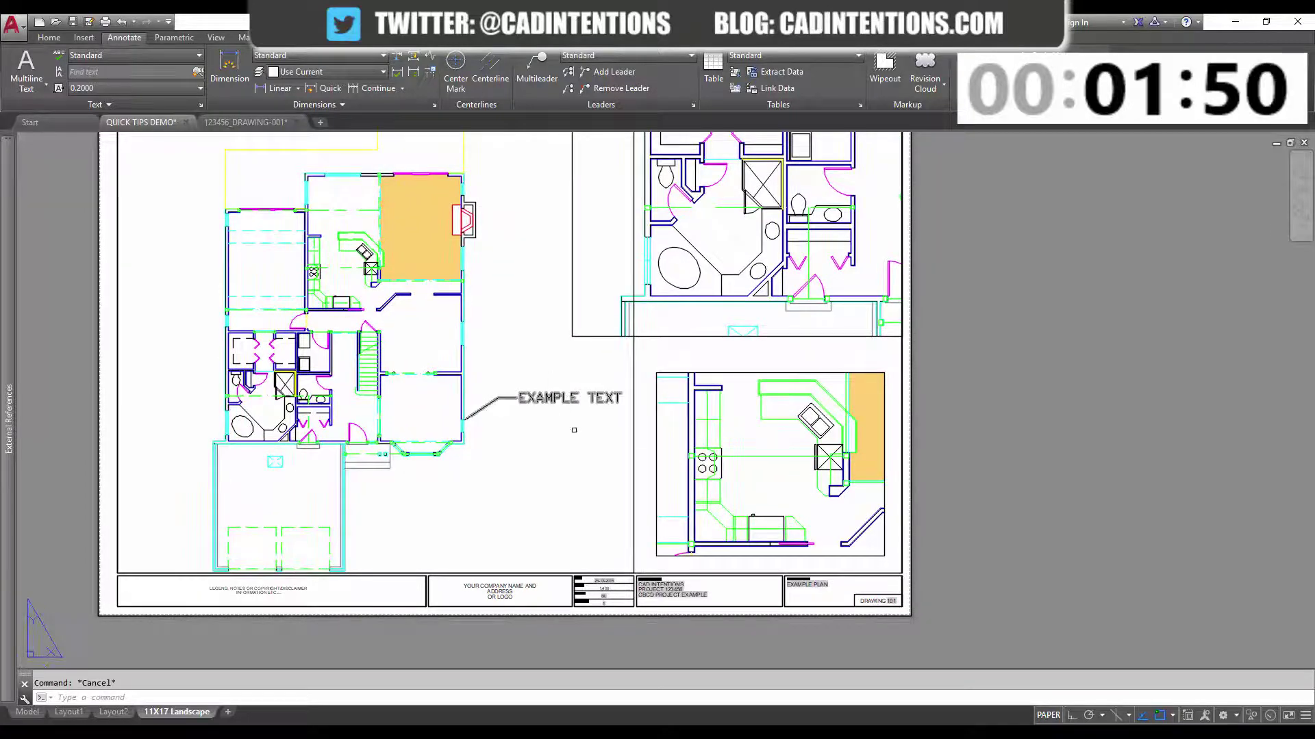
click(552, 395)
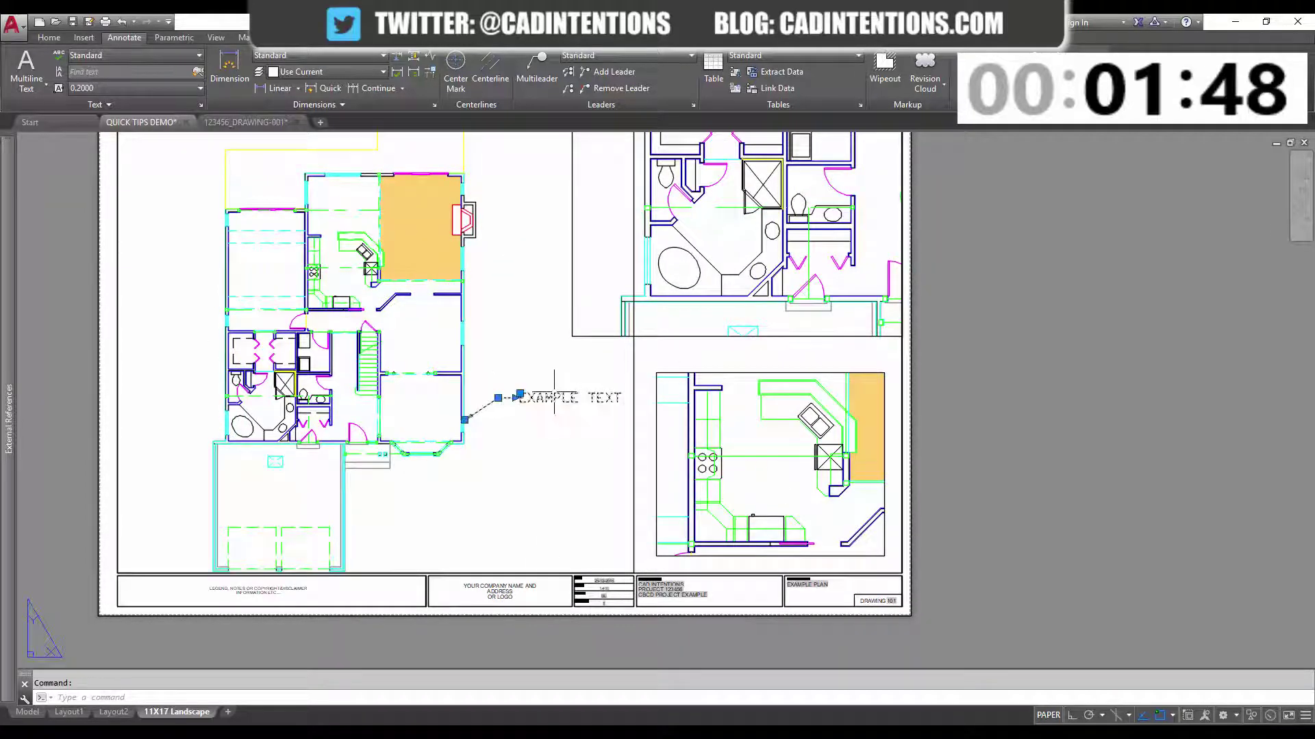
double_click(557, 434)
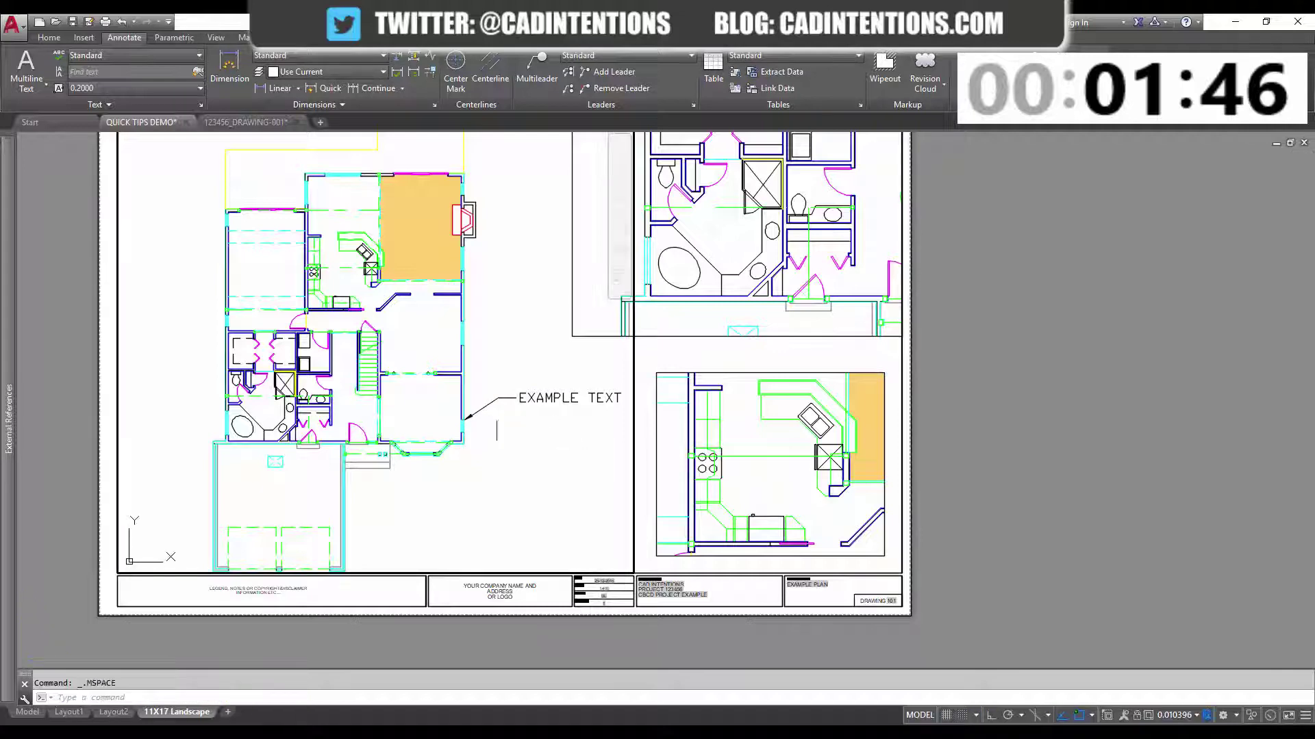
key(Escape)
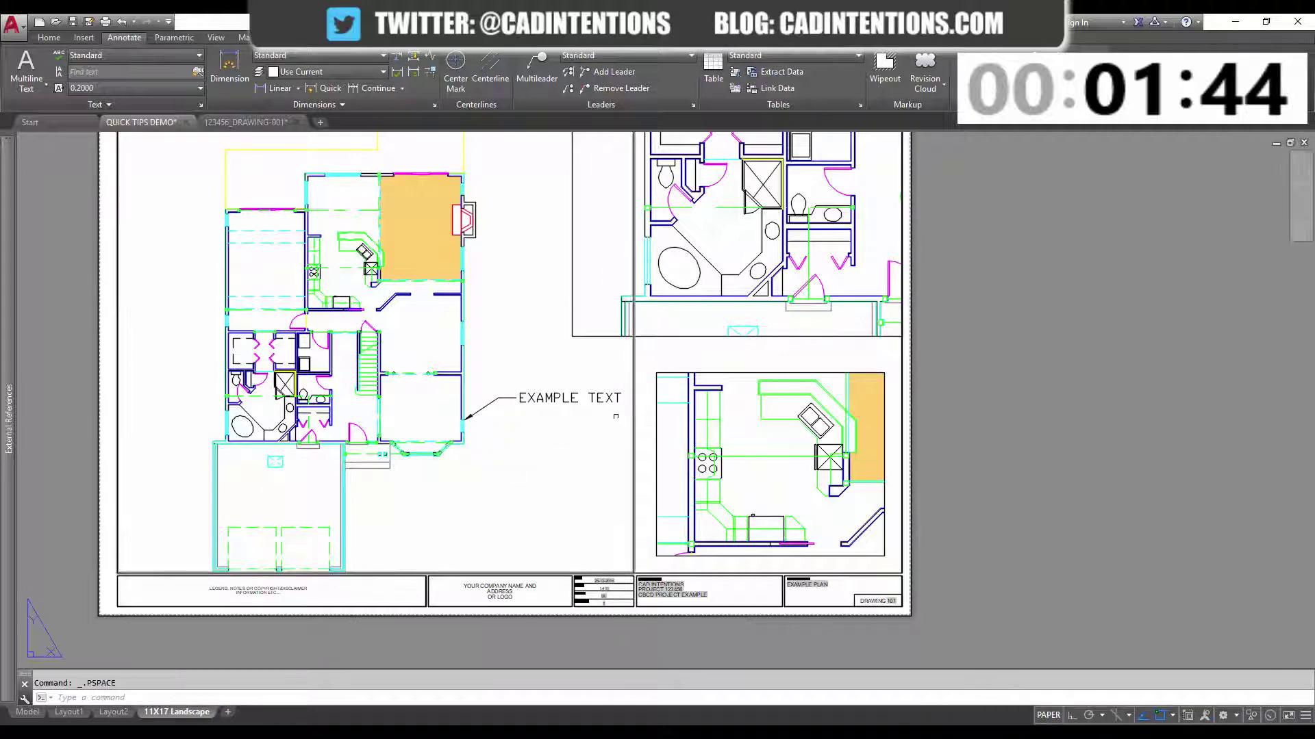
double_click(511, 385)
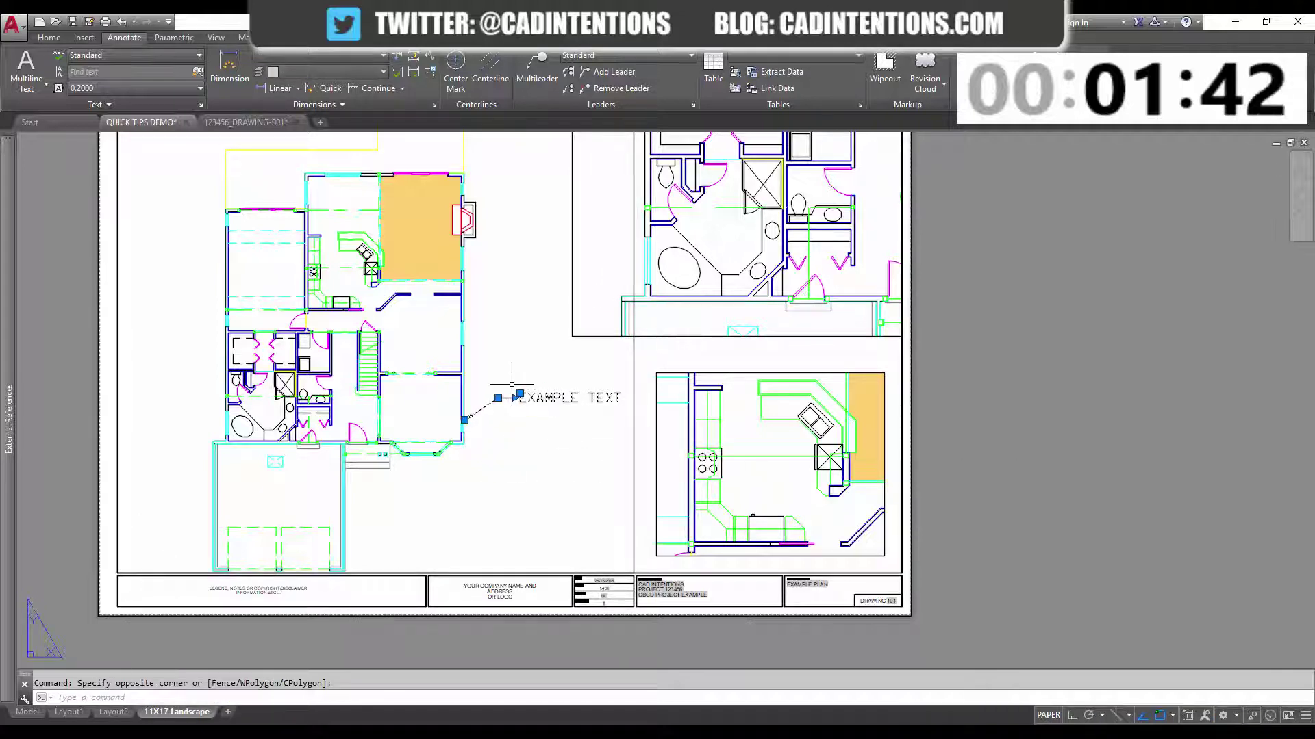
Use CHSPACE to move the leader into the floor plan viewport
text(CH)
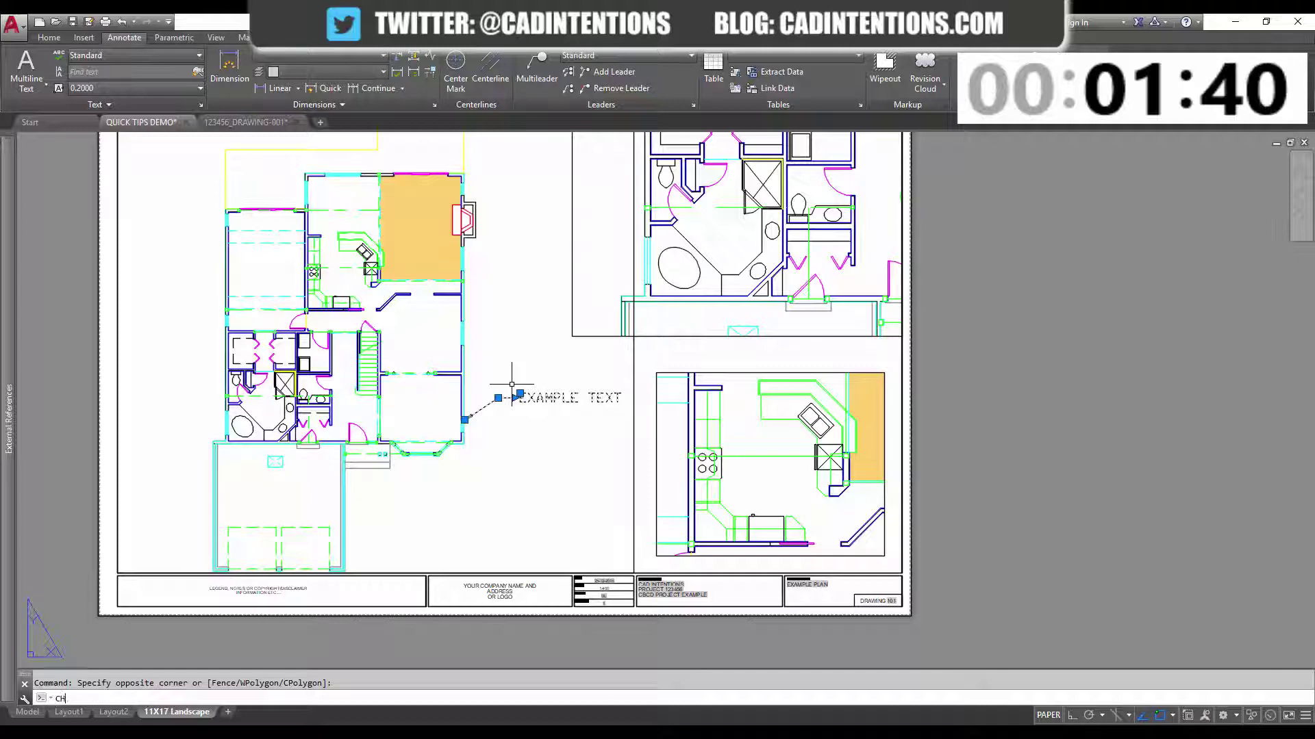
text(SPACE)
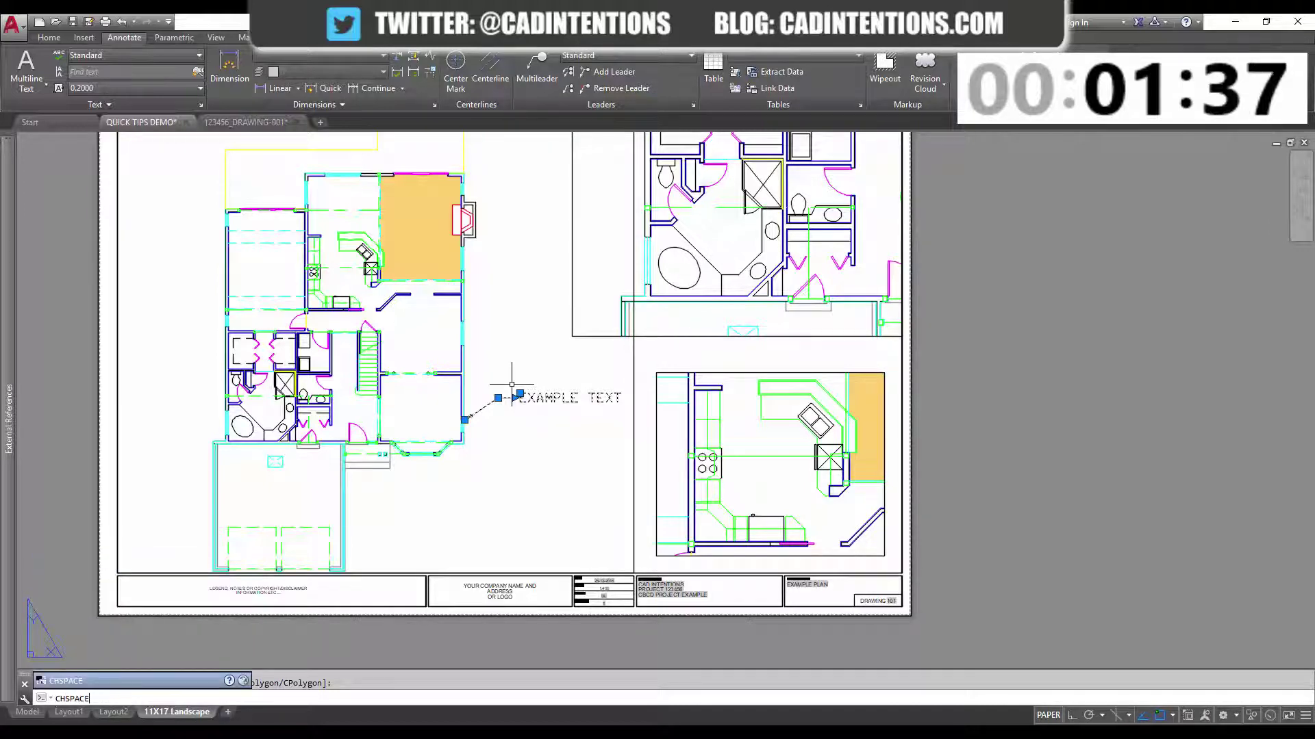
key(Return)
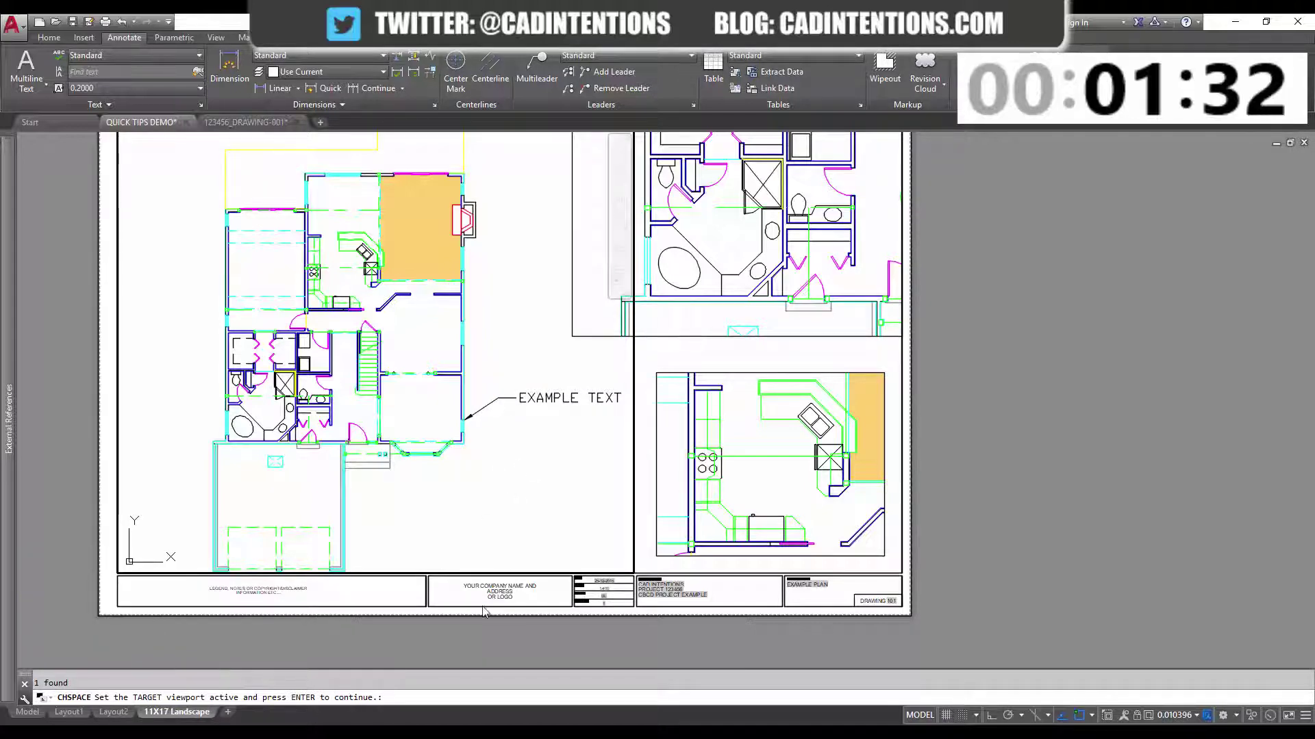
click(512, 440)
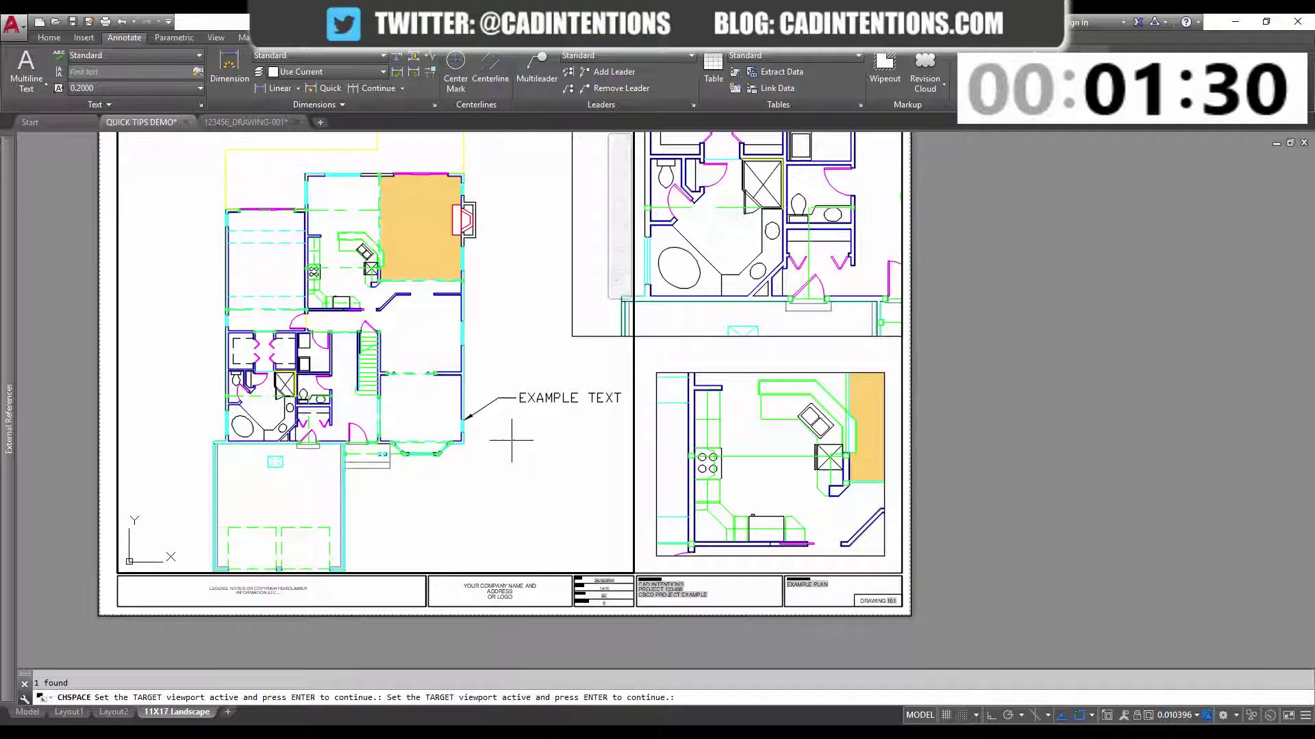
key(Return)
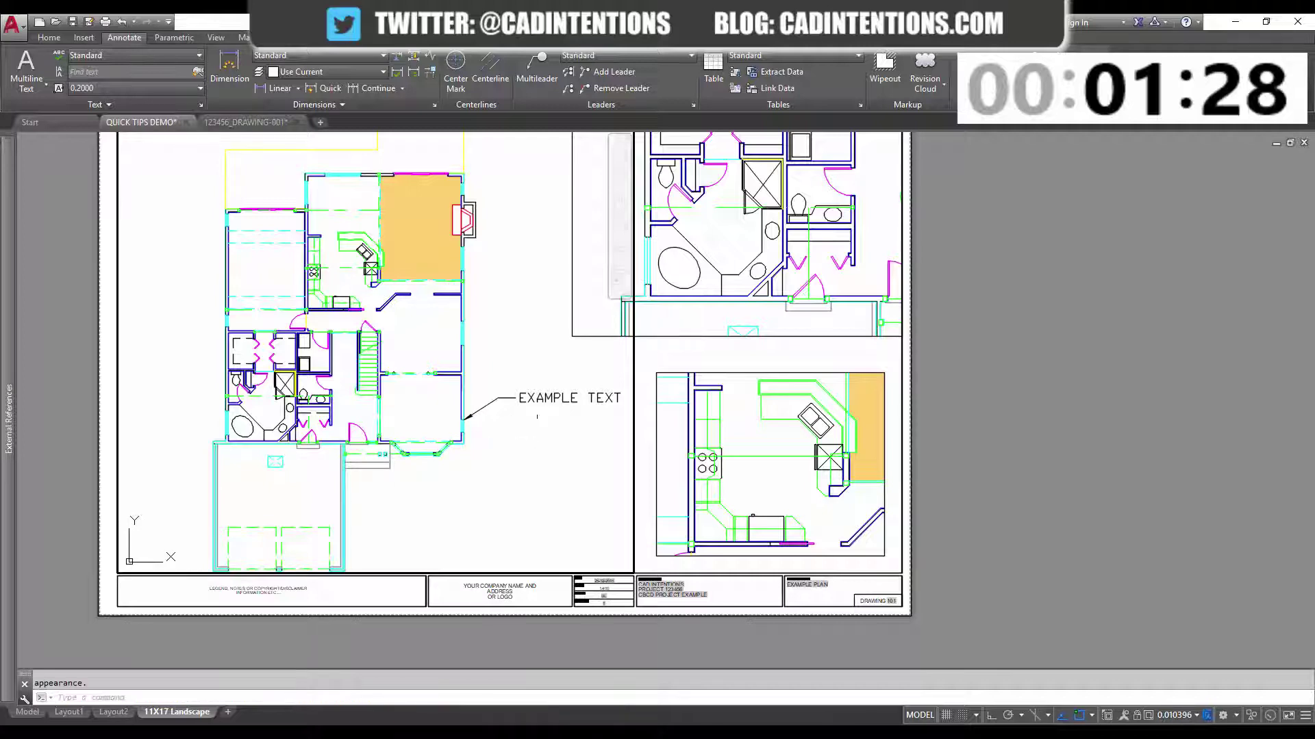
Test selecting the leader from inside the viewport and from paper space
click(577, 432)
click(464, 366)
click(472, 387)
click(426, 359)
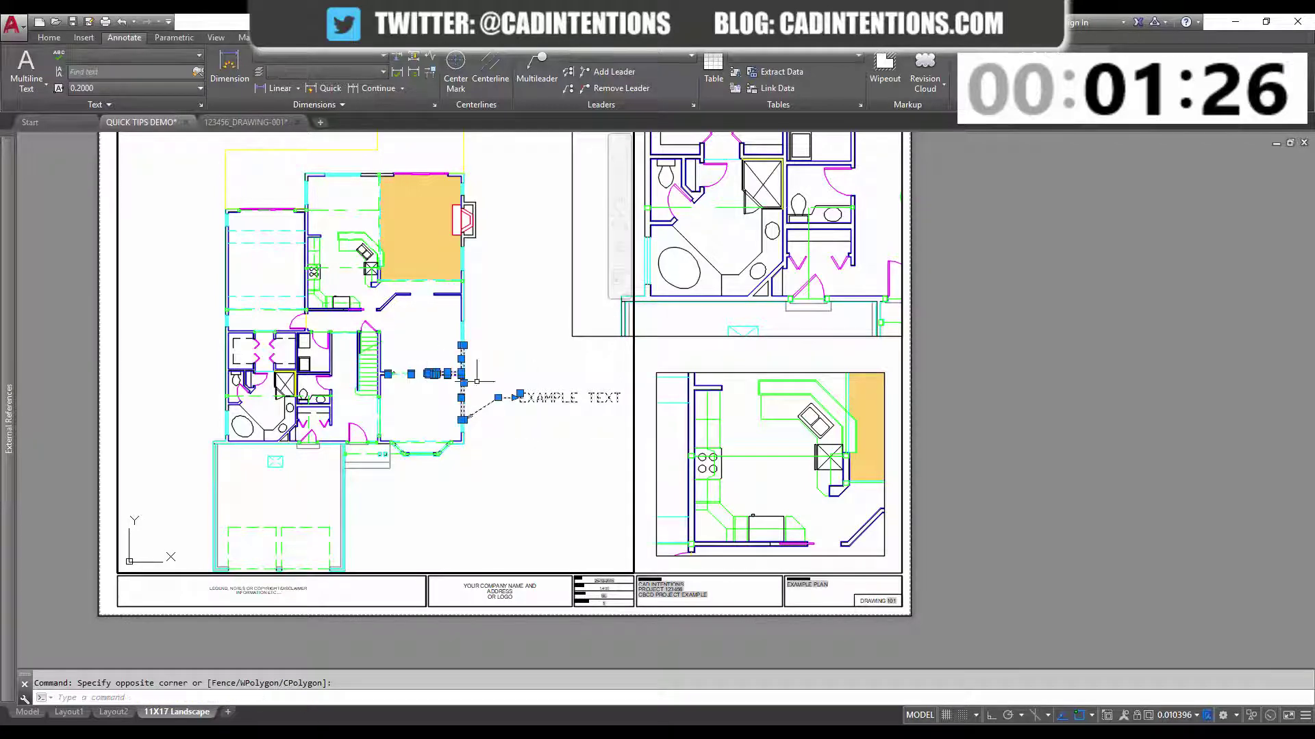
key(Escape)
double_click(1024, 455)
click(581, 411)
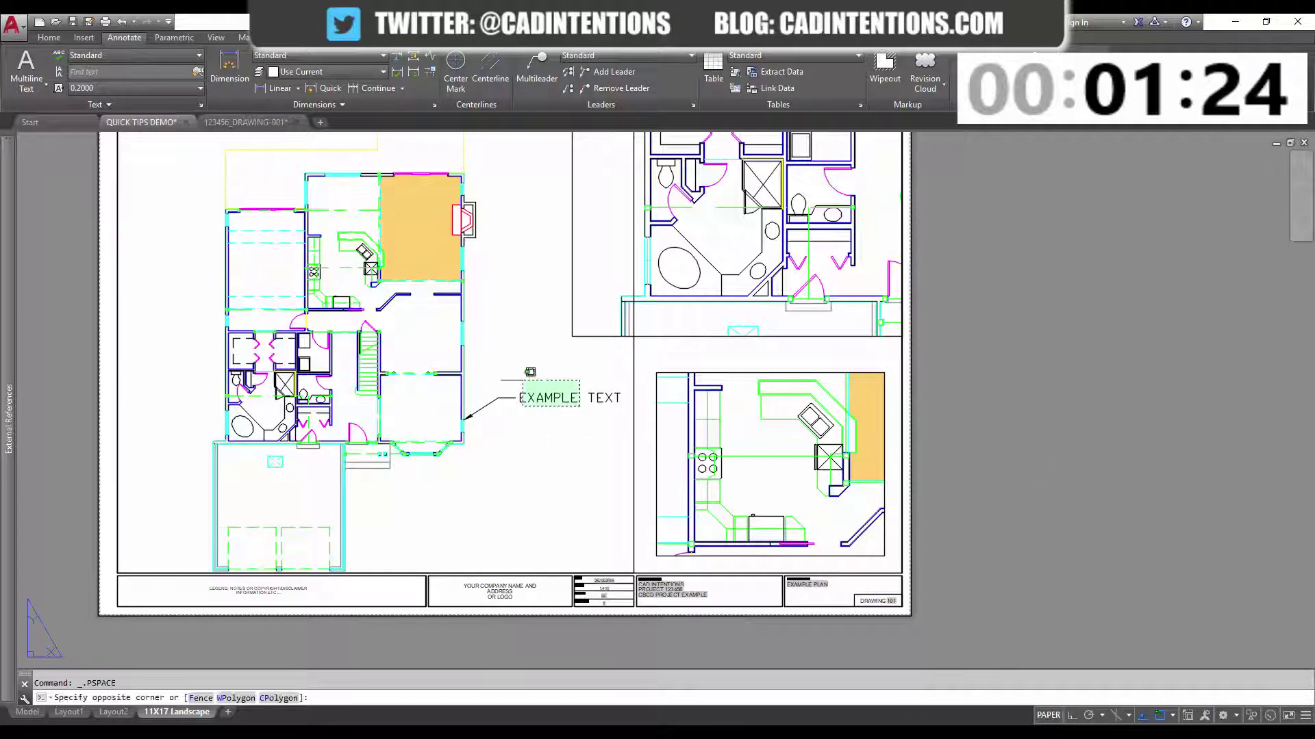
click(513, 376)
click(586, 449)
click(515, 409)
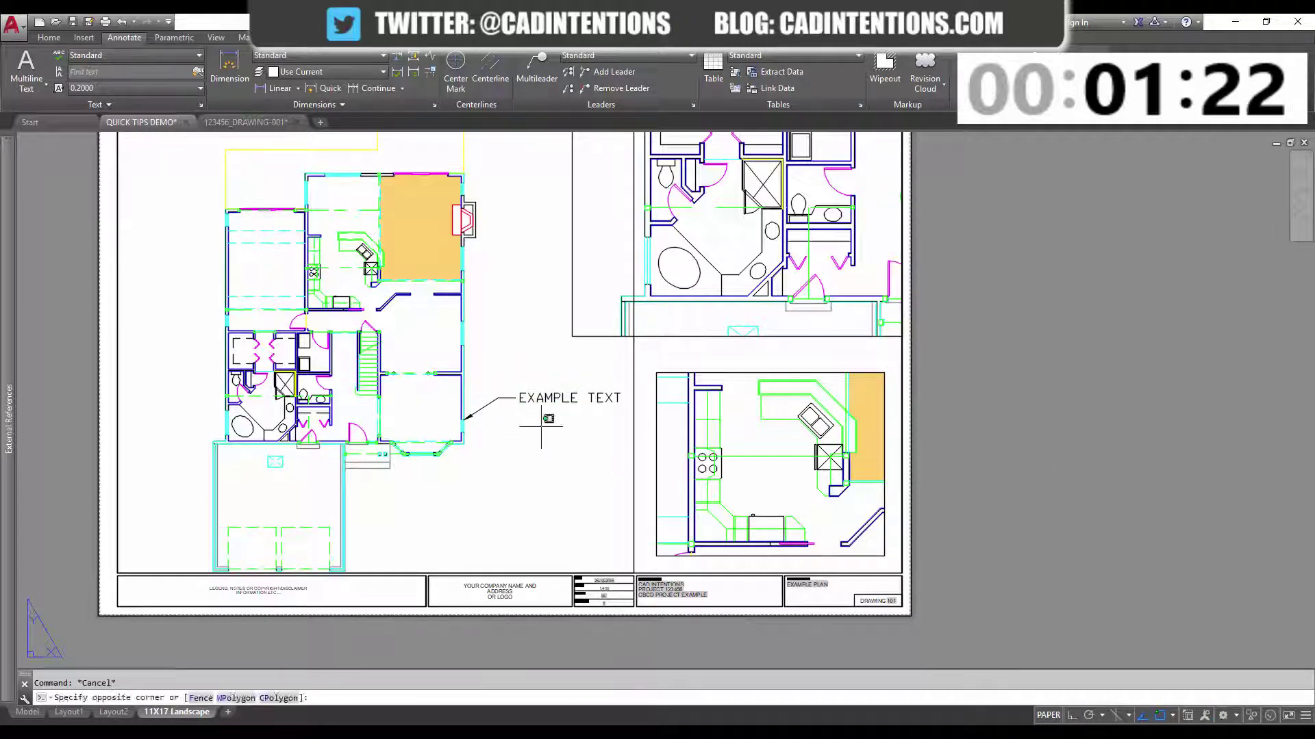
key(Escape)
mouse_move(618, 394)
middle_down()
mouse_move(577, 422)
mouse_move(623, 384)
middle_up()
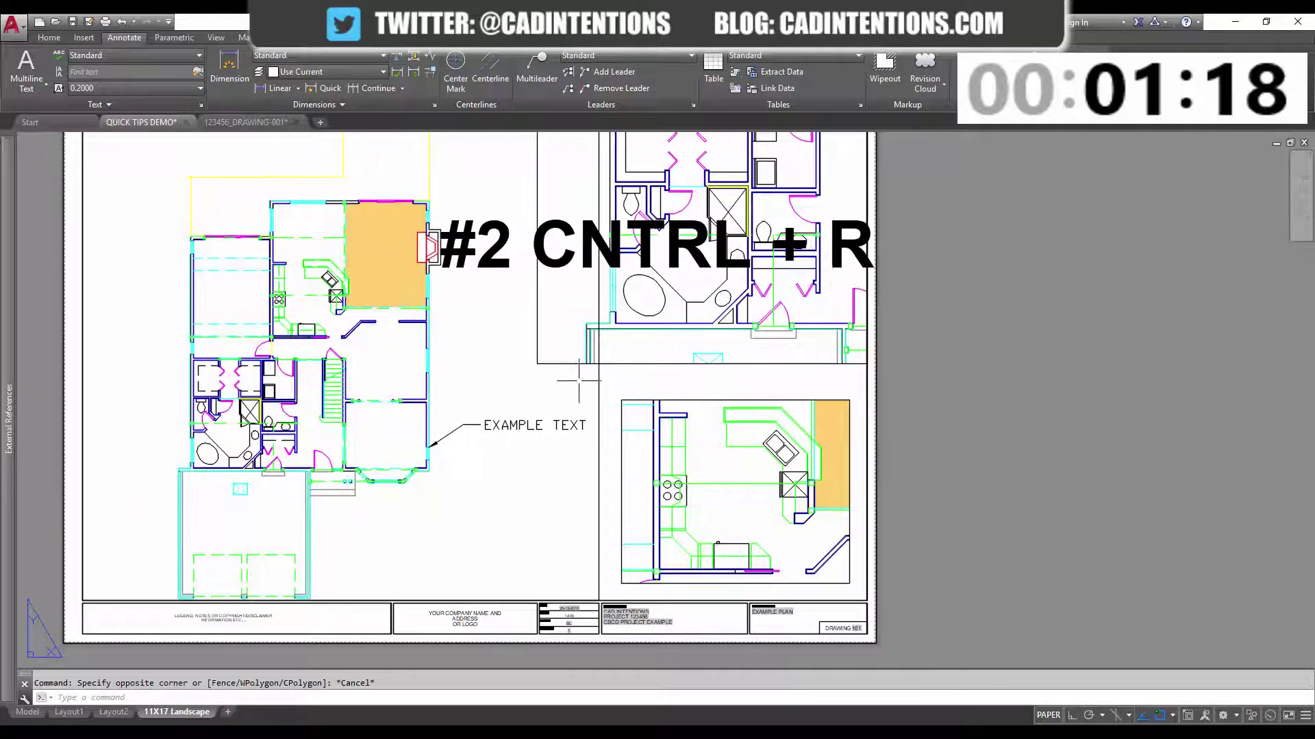
key(ctrl+r)
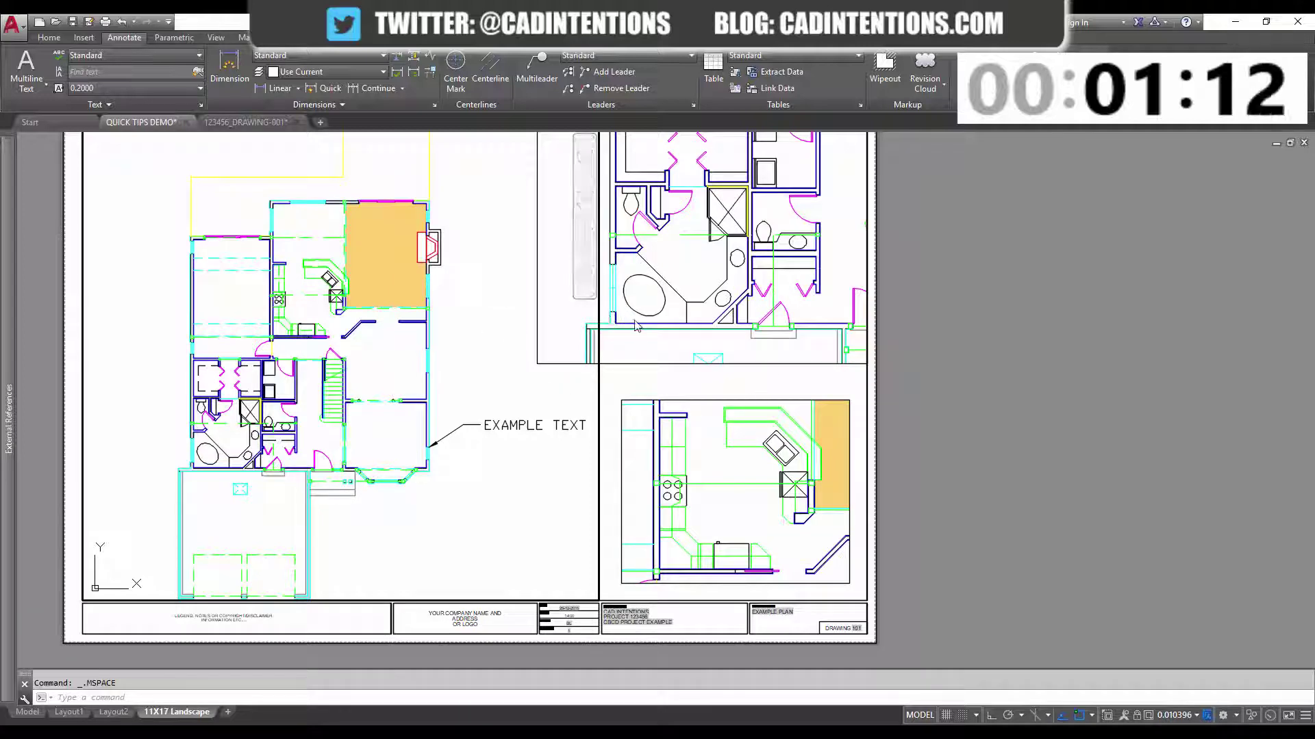
key(ctrl+r)
key(ctrl+r)
key(ctrl+r)
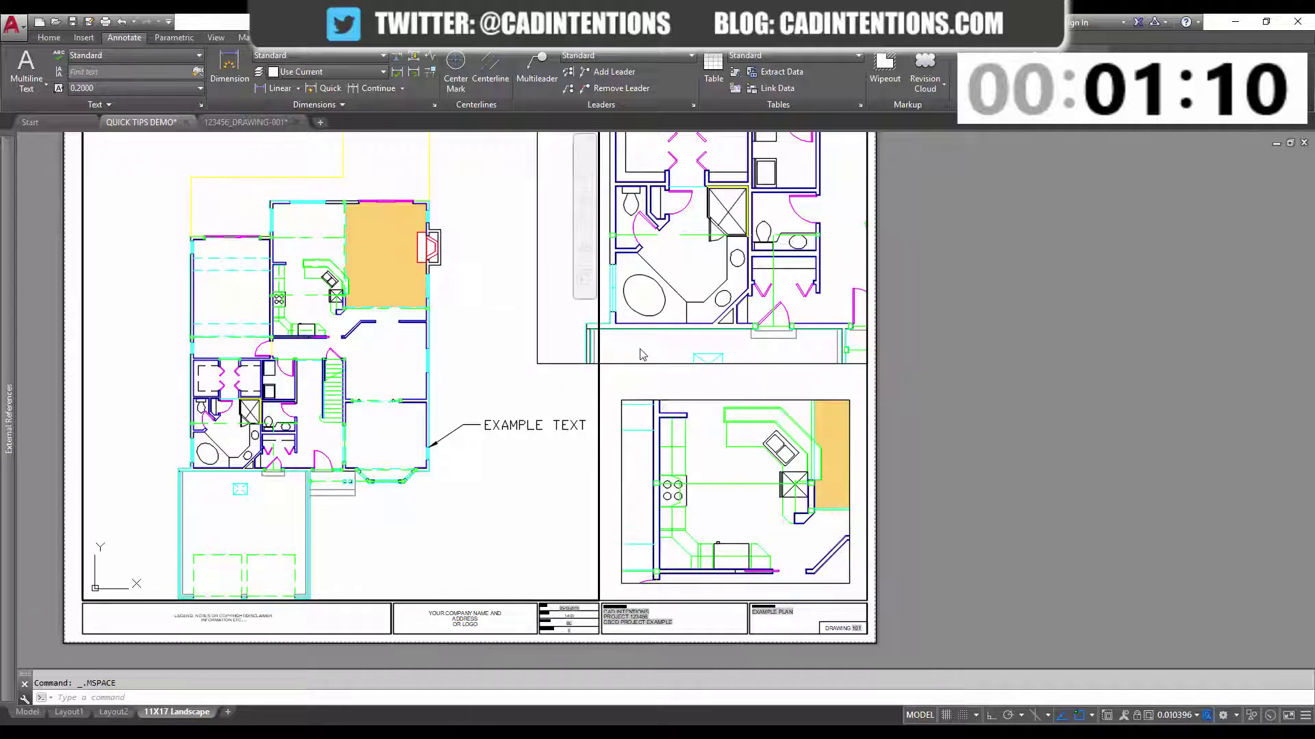
key(ctrl+r)
key(ctrl+r)
double_click(636, 387)
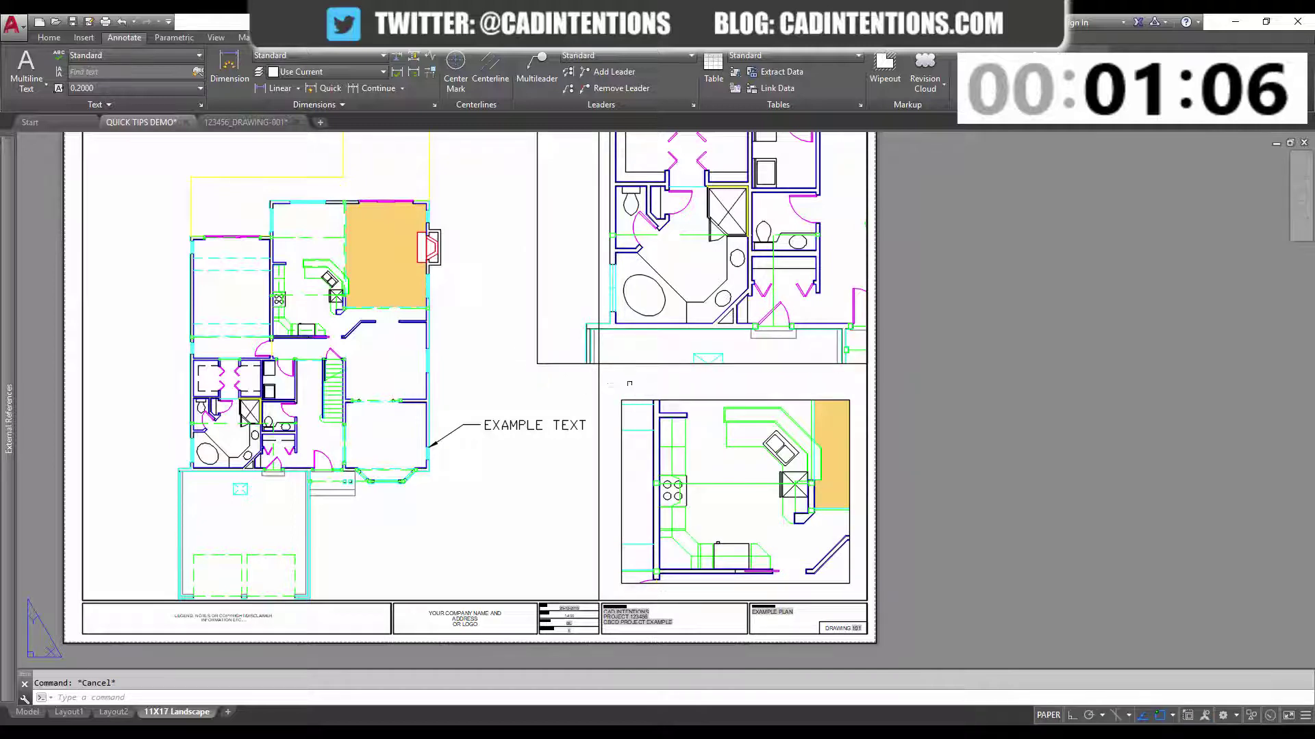
Zoom to the title block, explode it with EXPL, then undo the explode
scroll(491, 450, up, 3)
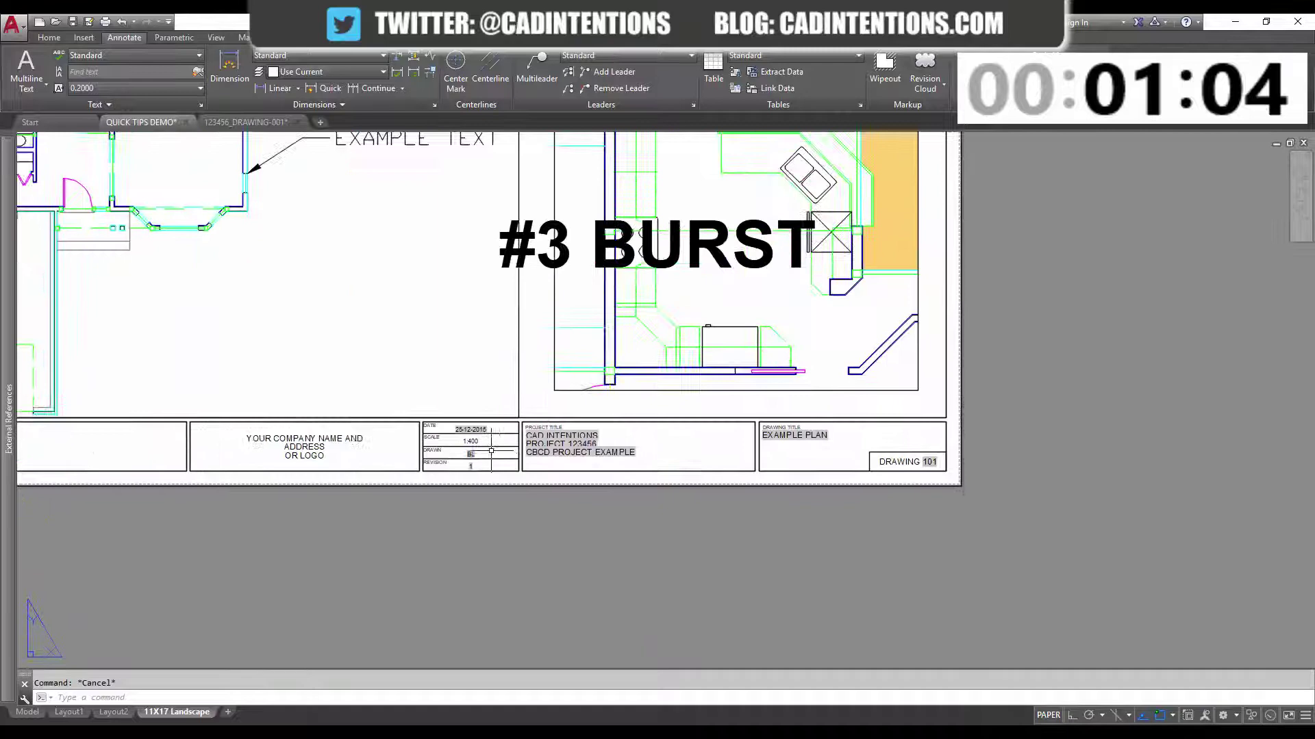
scroll(491, 451, up, 6)
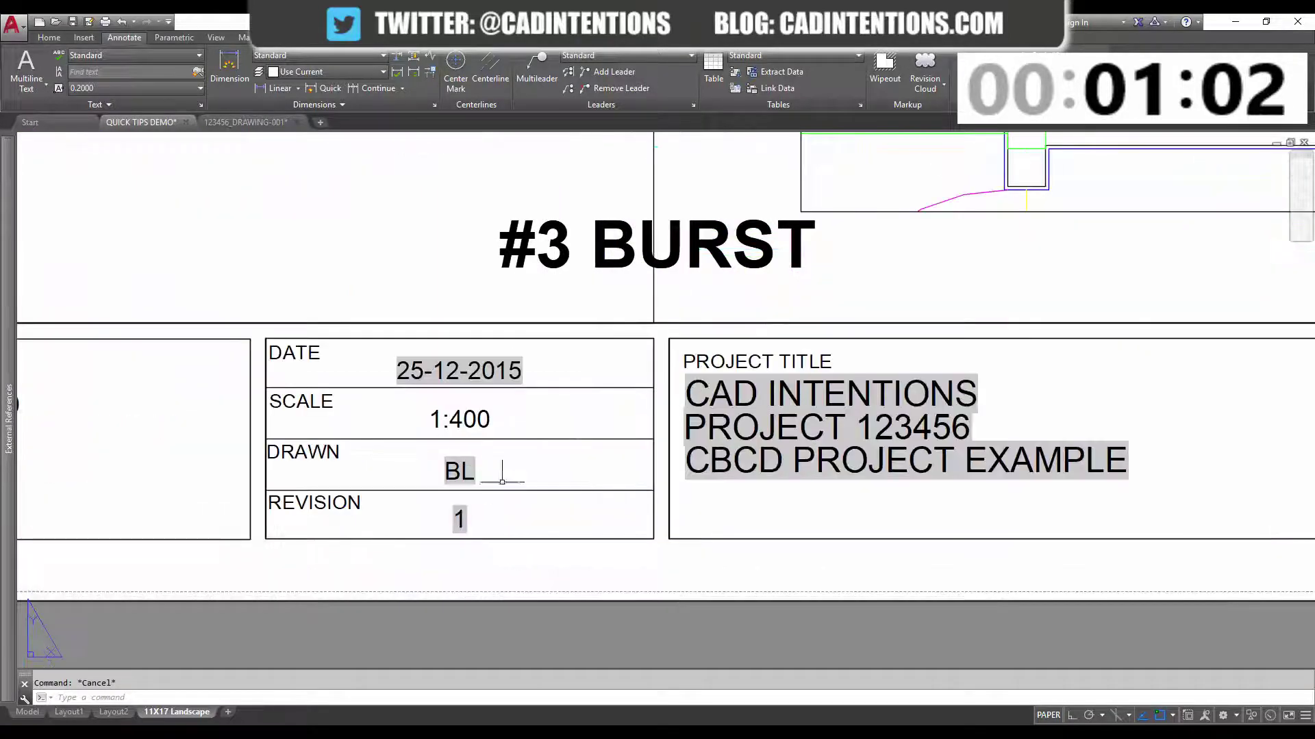
middle_drag(502, 473, 524, 484)
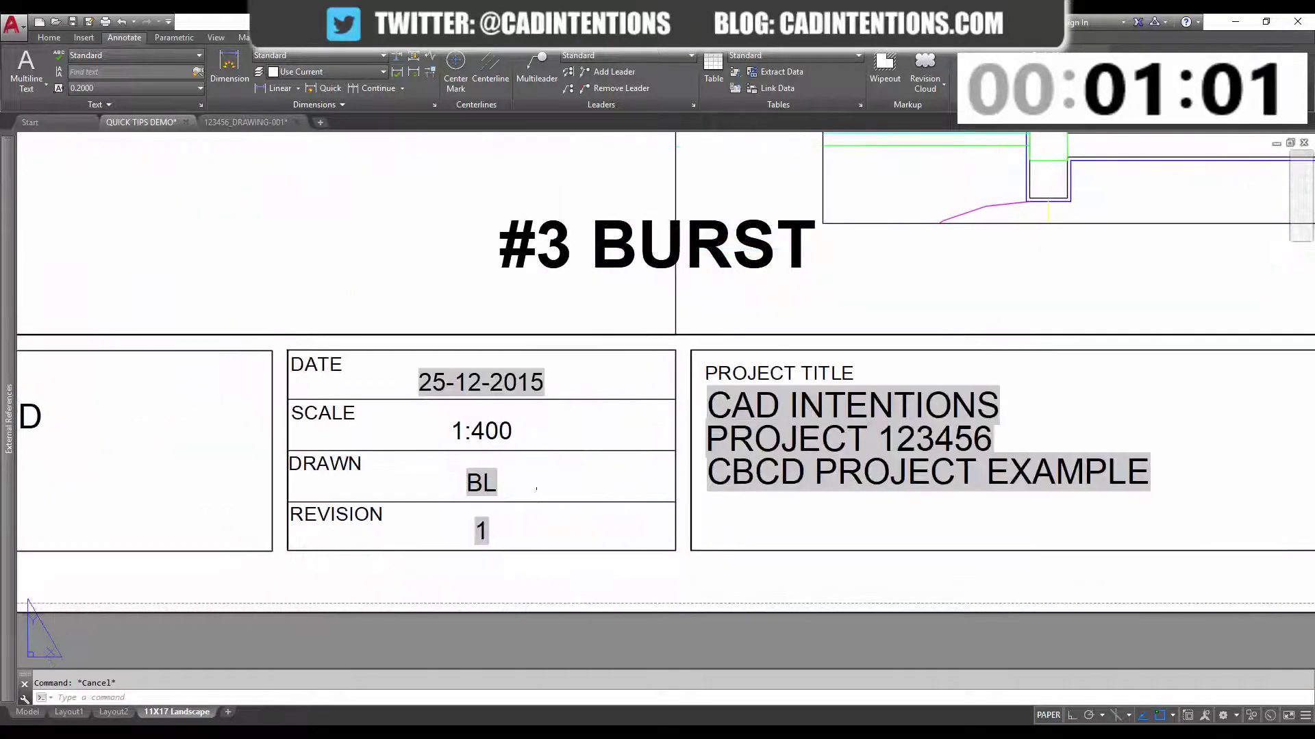
click(491, 486)
text(E)
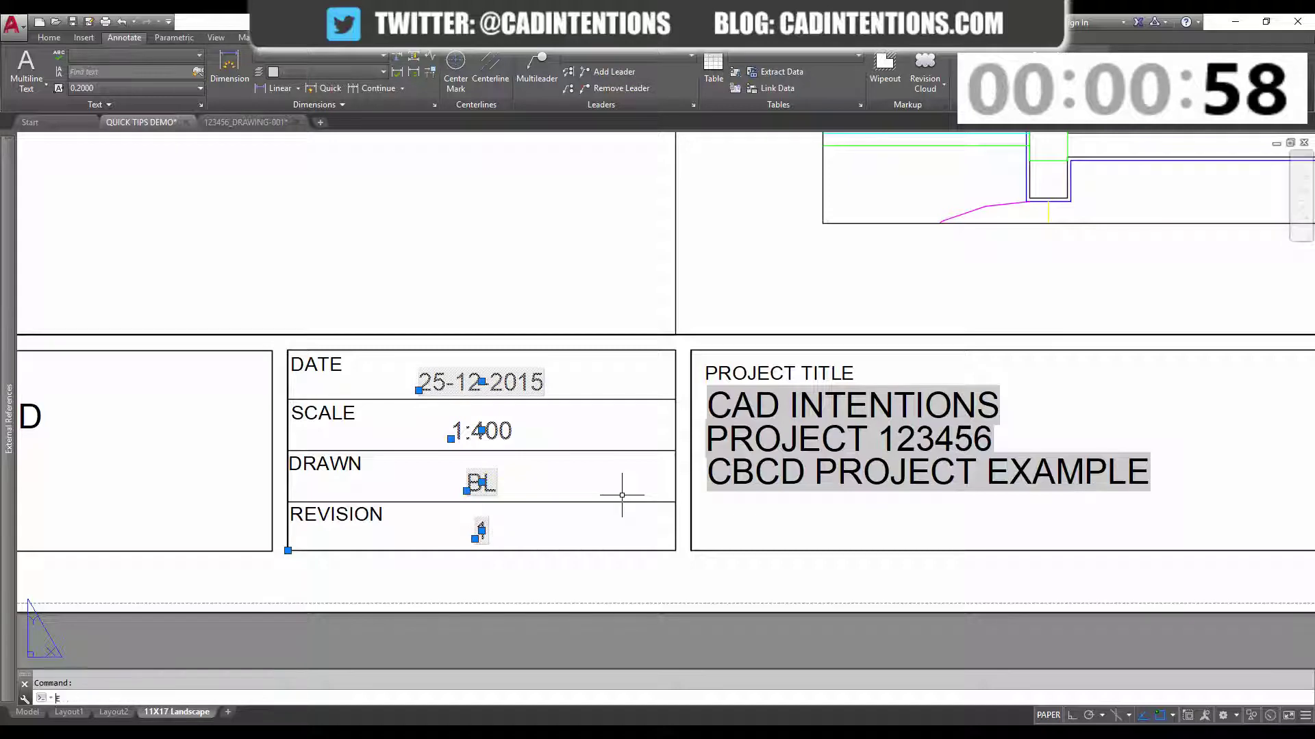
text(XPL)
key(Return)
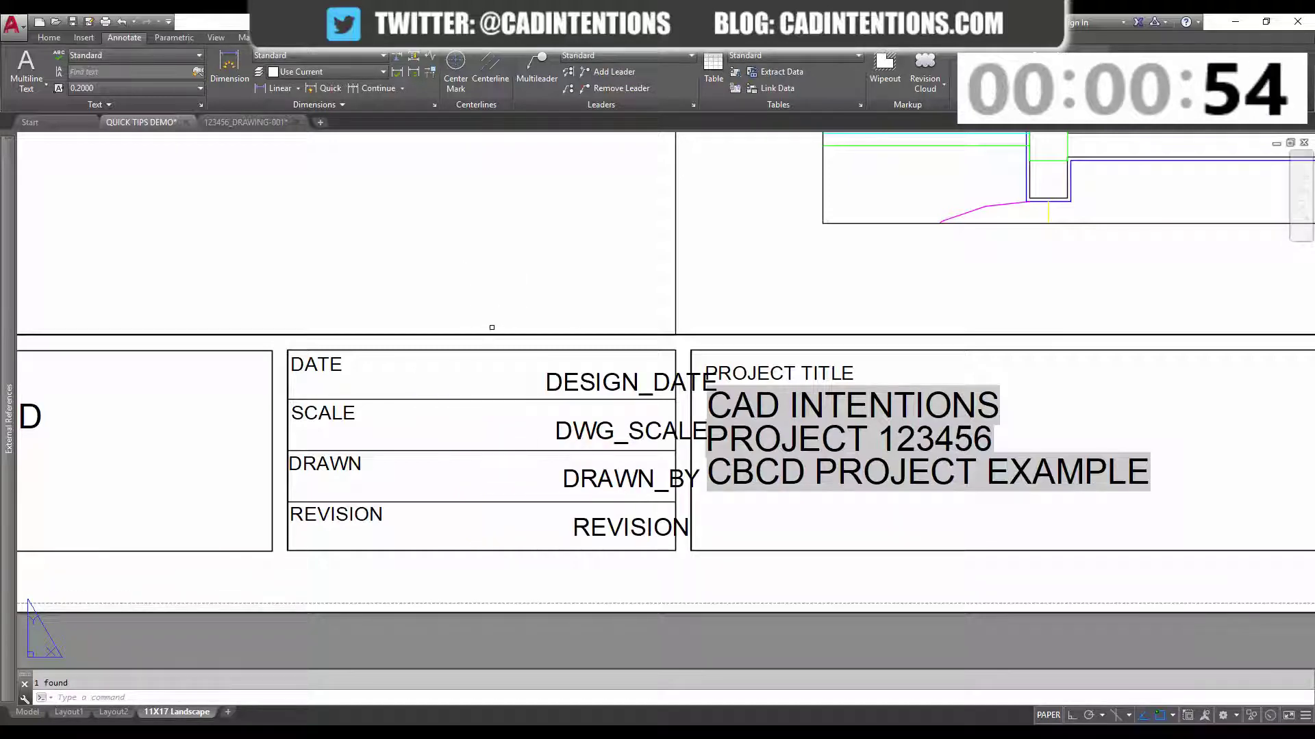
key(ctrl+z)
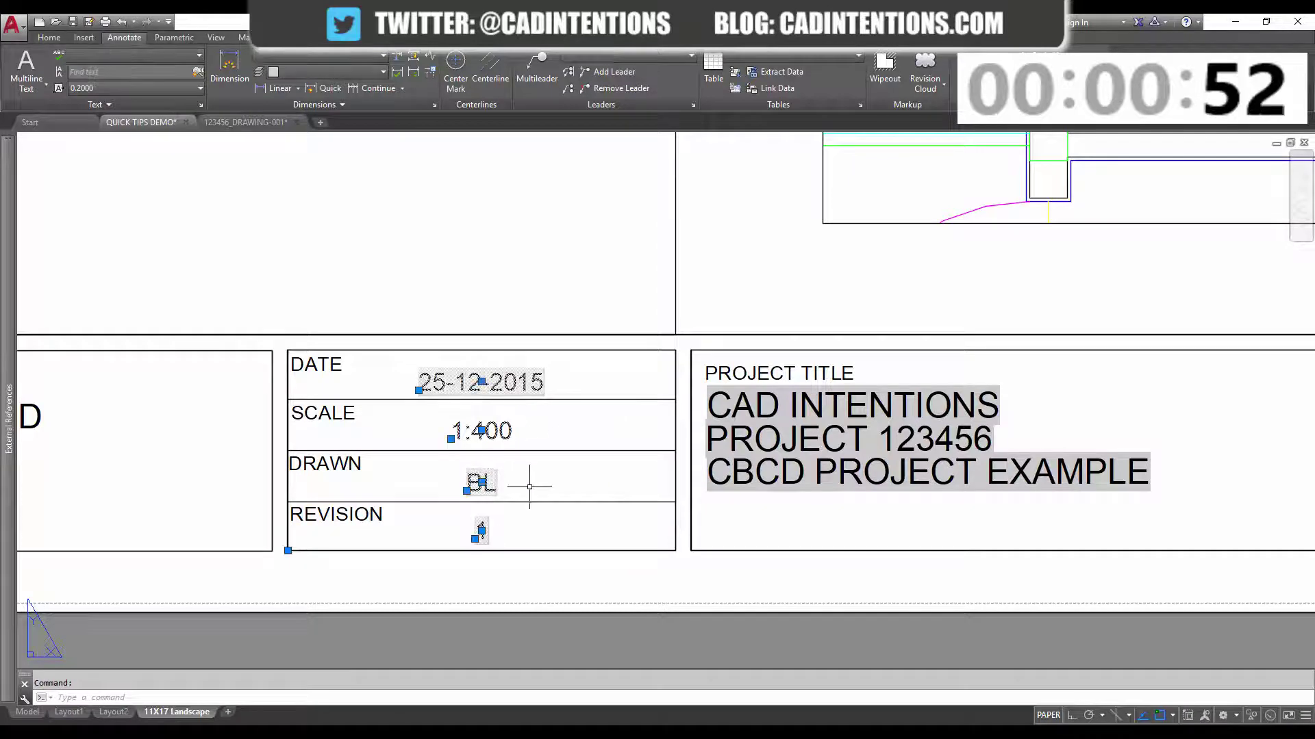
key(Escape)
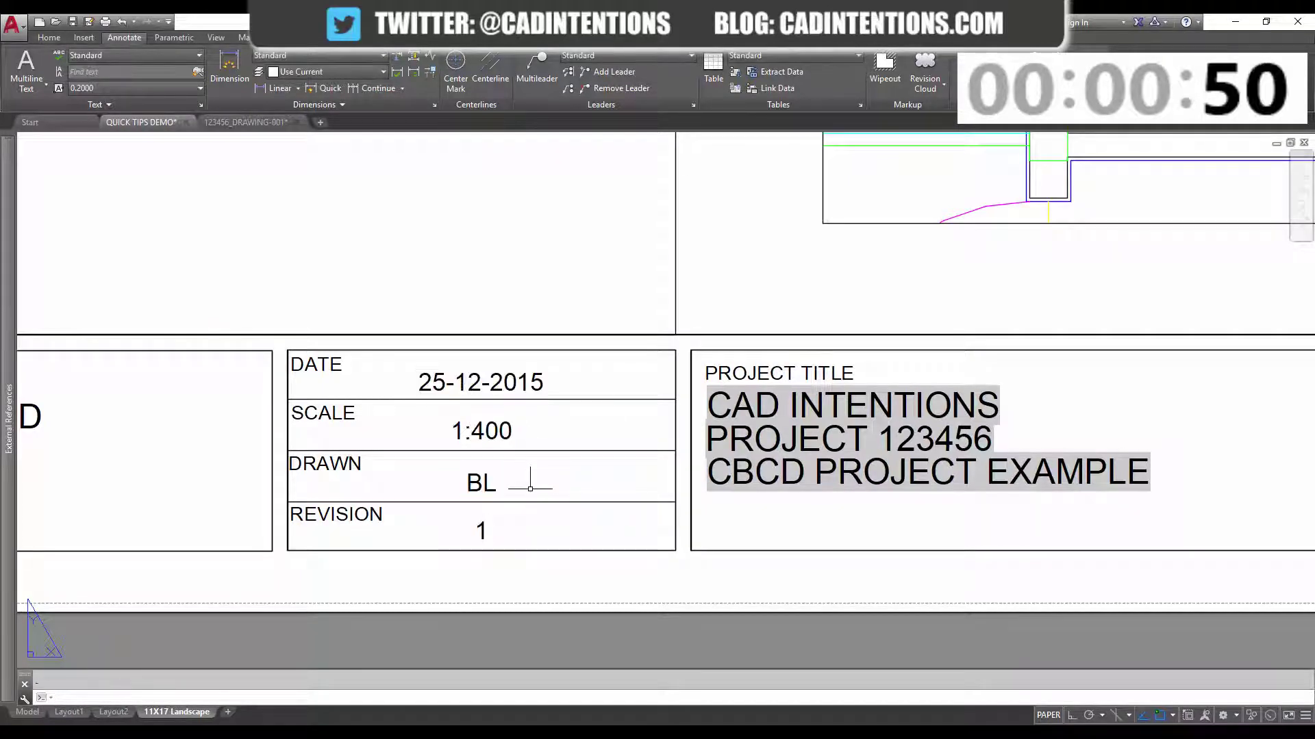
Pick the DATE and 1:400 scale values to show they are separate text objects
click(523, 385)
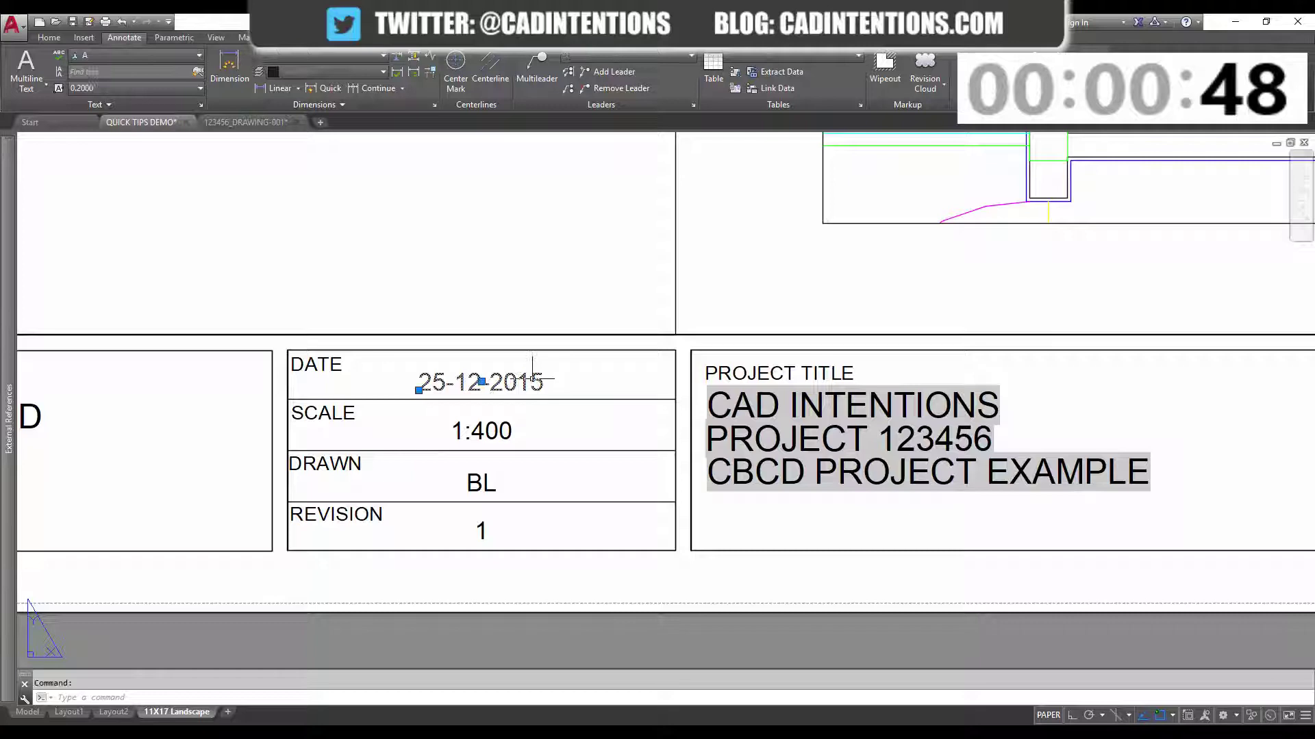
click(482, 431)
key(Escape)
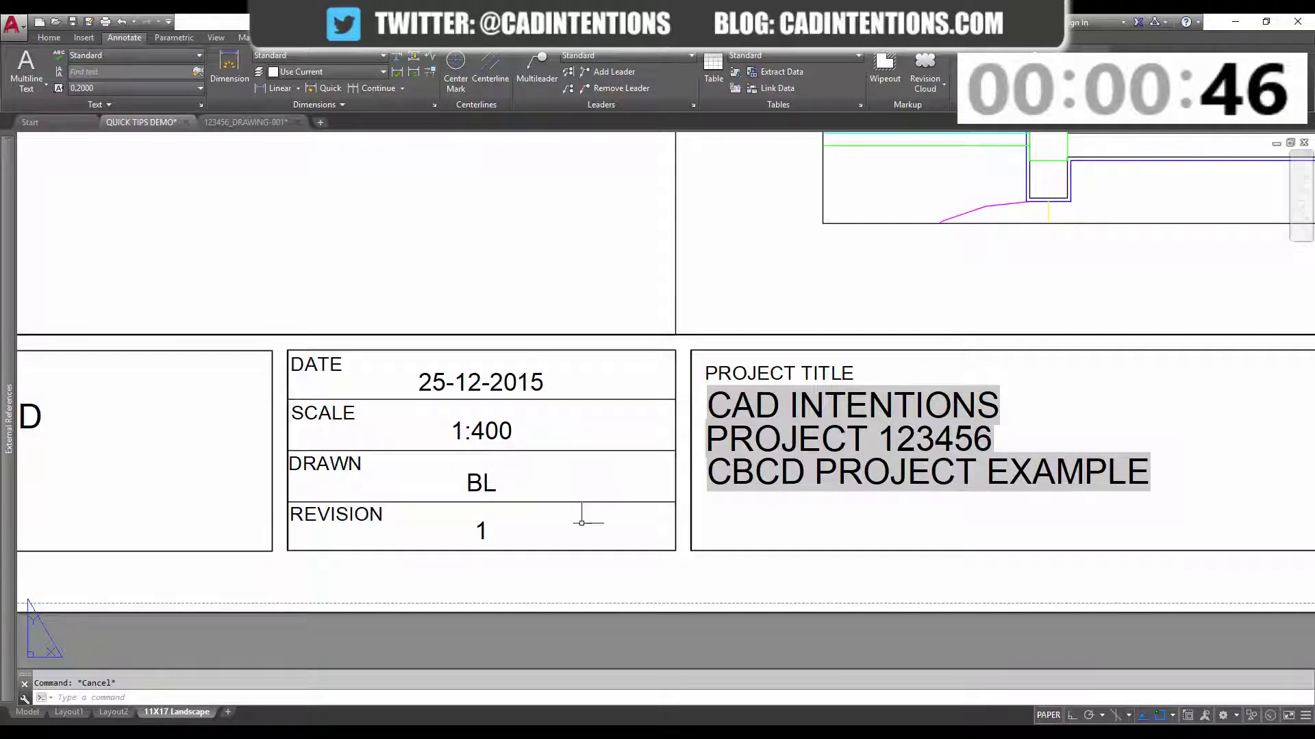
Switch to model space with MODEL and zoom in on the angled wall
text(MODEL)
key(Return)
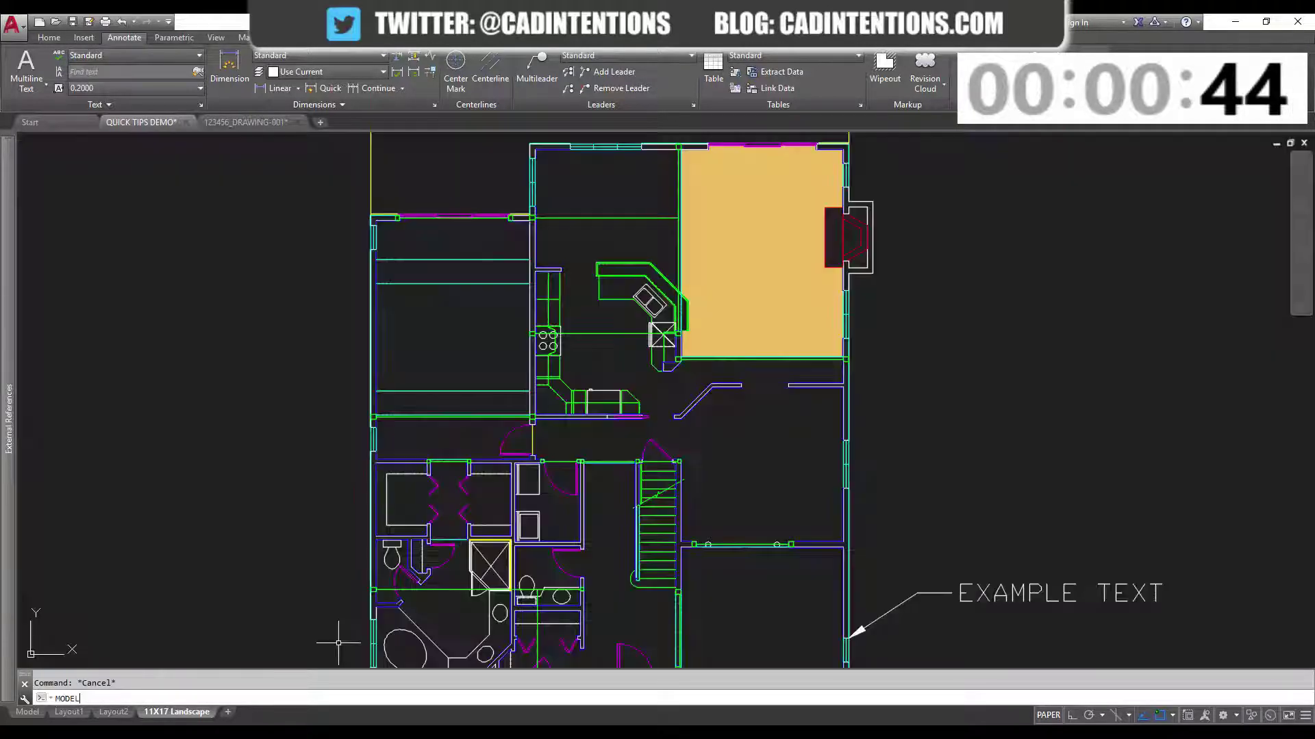
scroll(626, 419, up, 4)
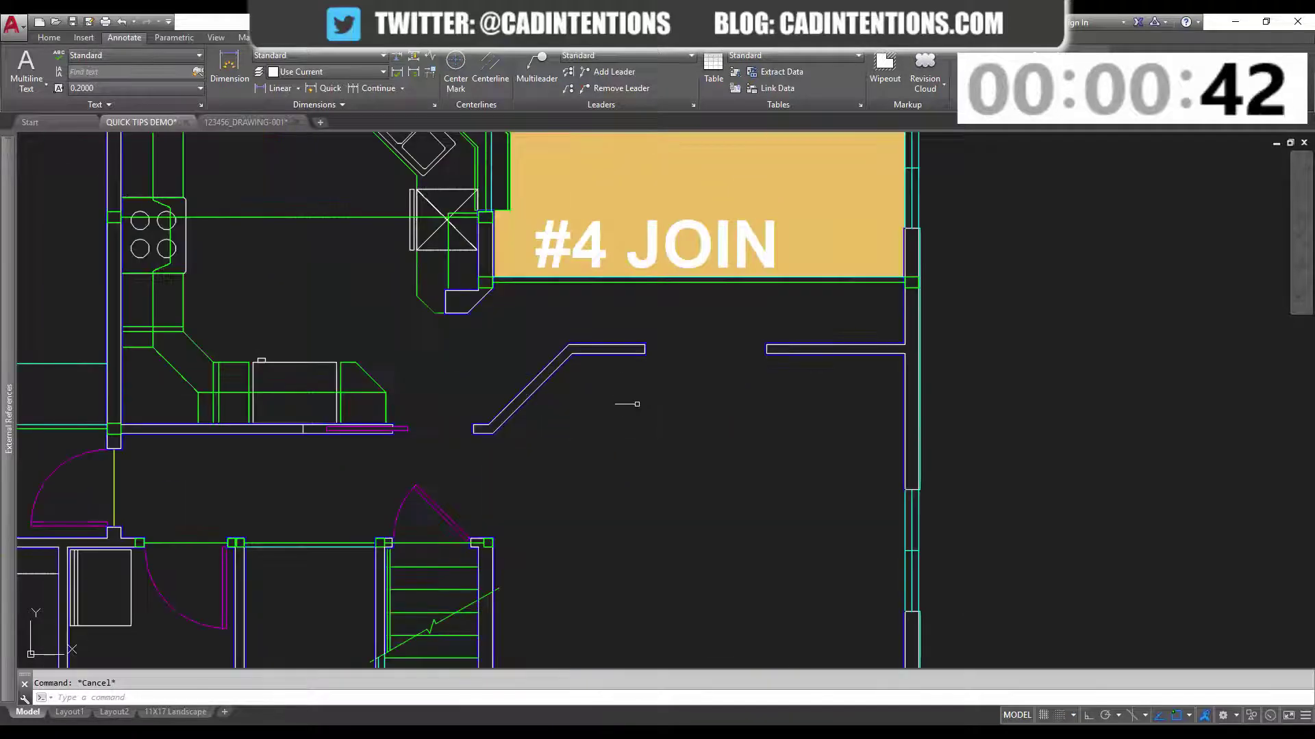
scroll(549, 397, up, 2)
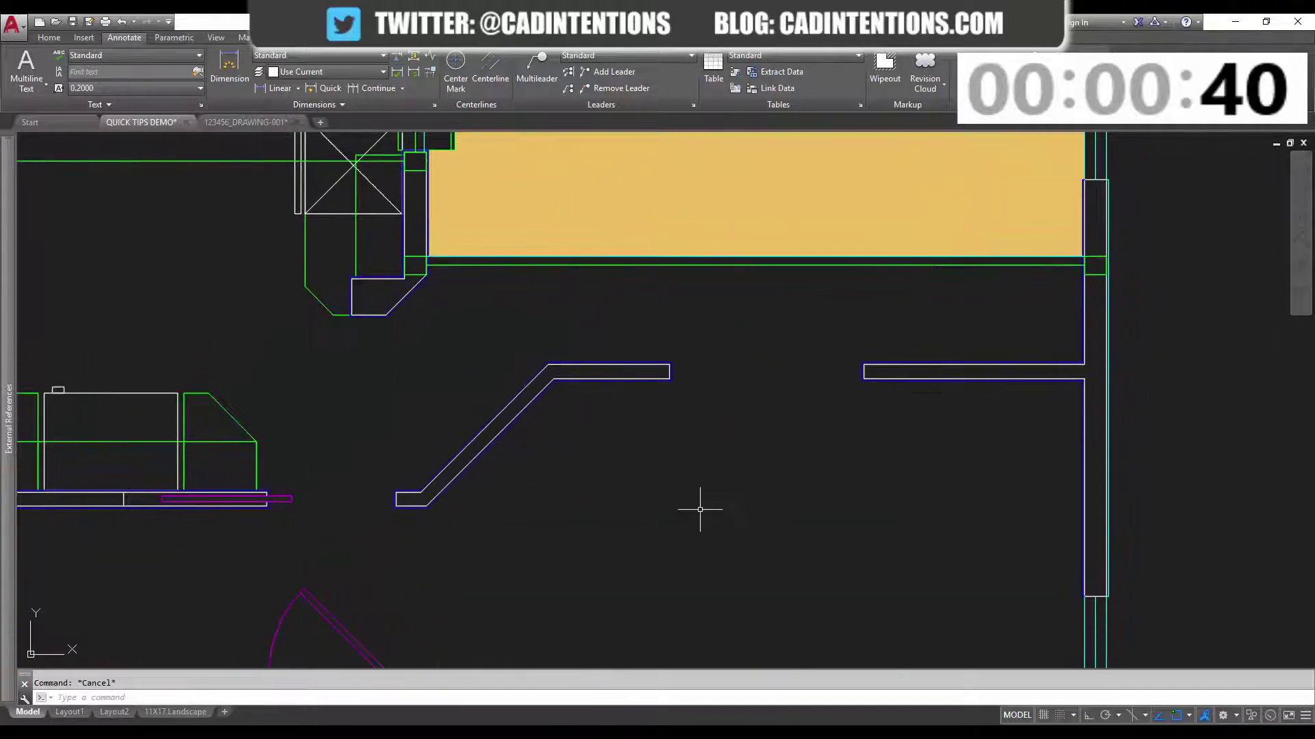
Crossing-select the wall lines around the opening and join them into polylines
click(558, 399)
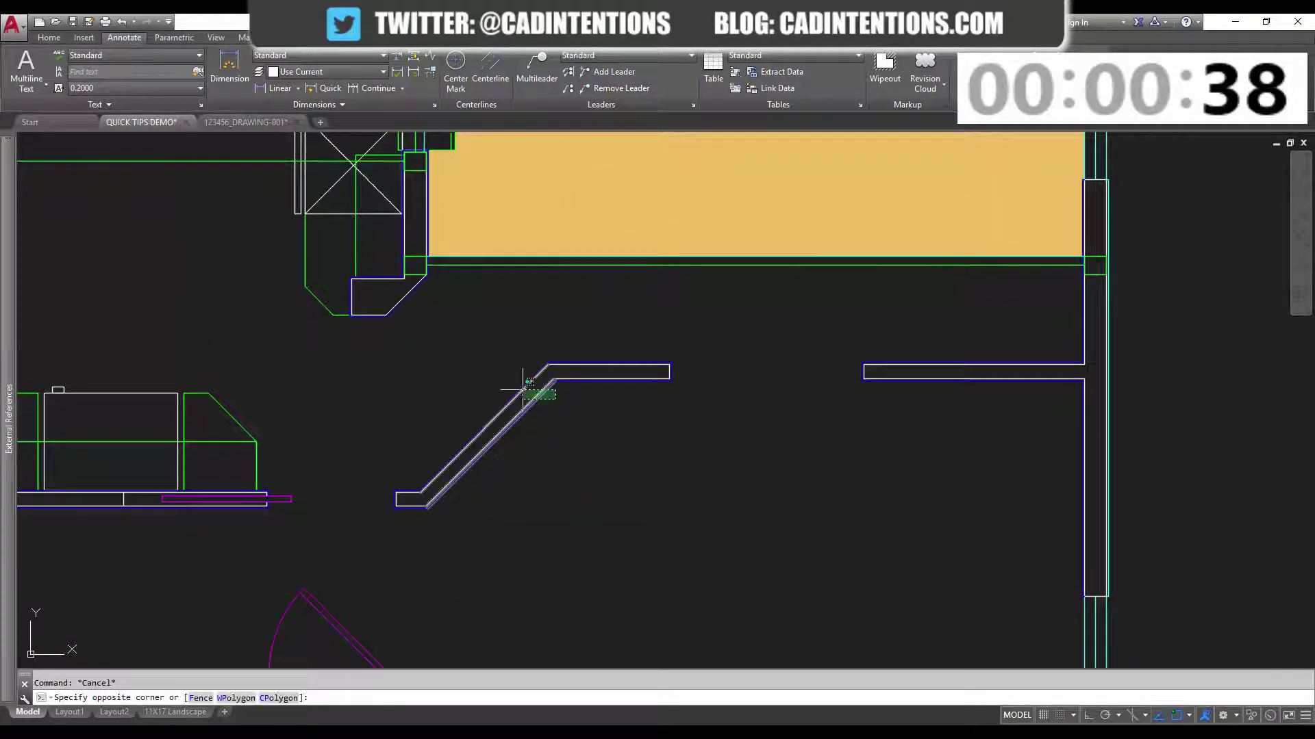
click(527, 411)
click(673, 399)
click(545, 334)
key(Escape)
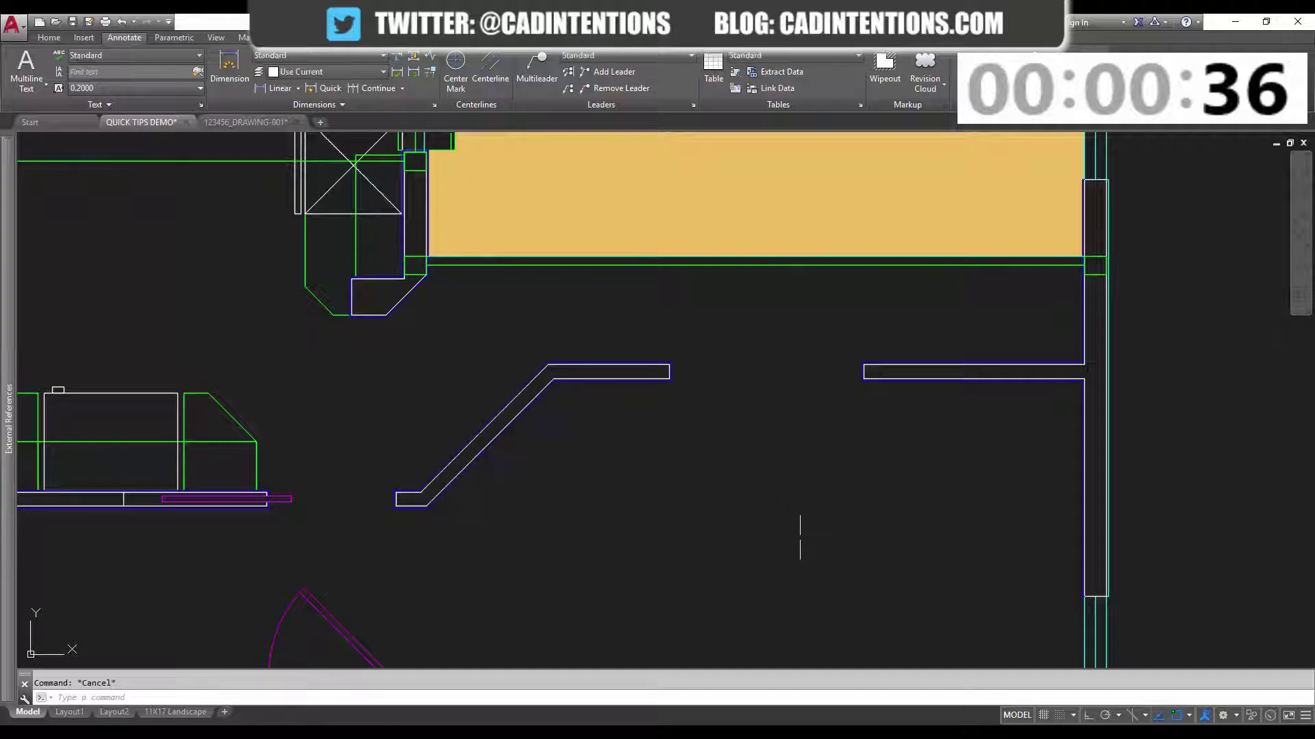
click(796, 563)
click(361, 338)
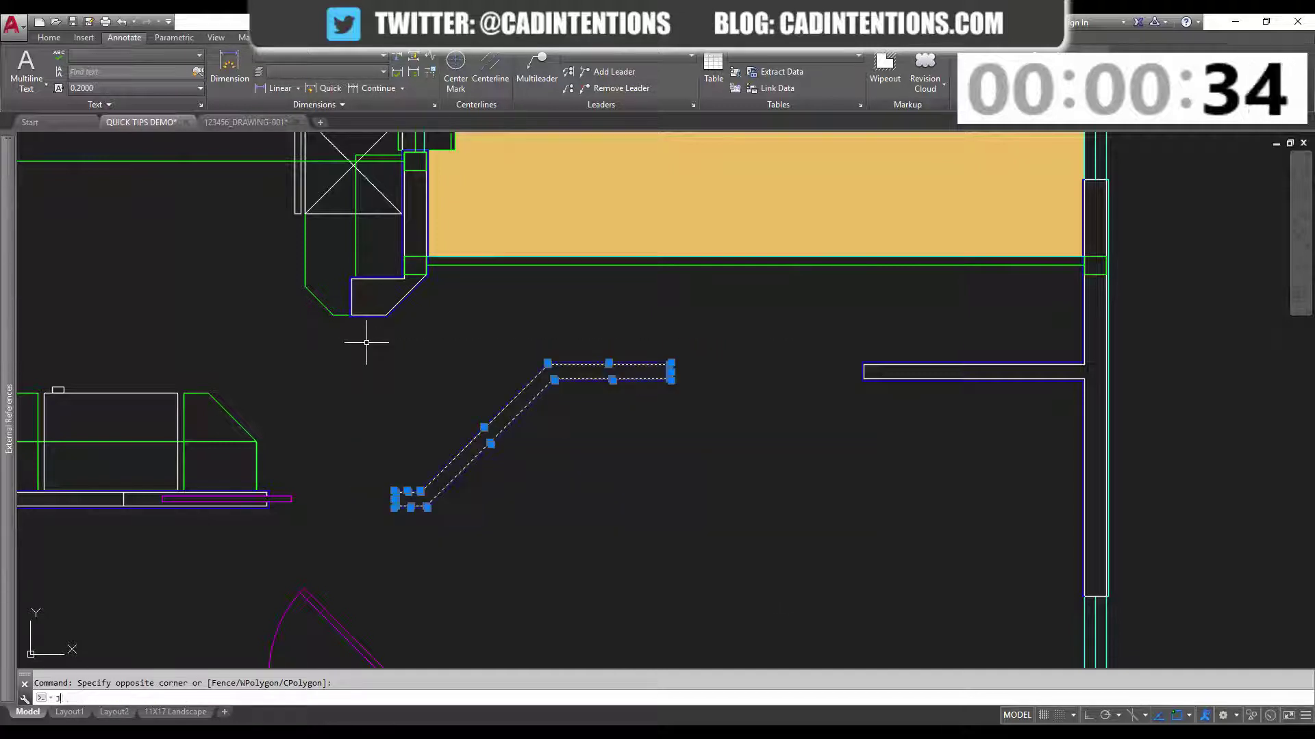
key(Return)
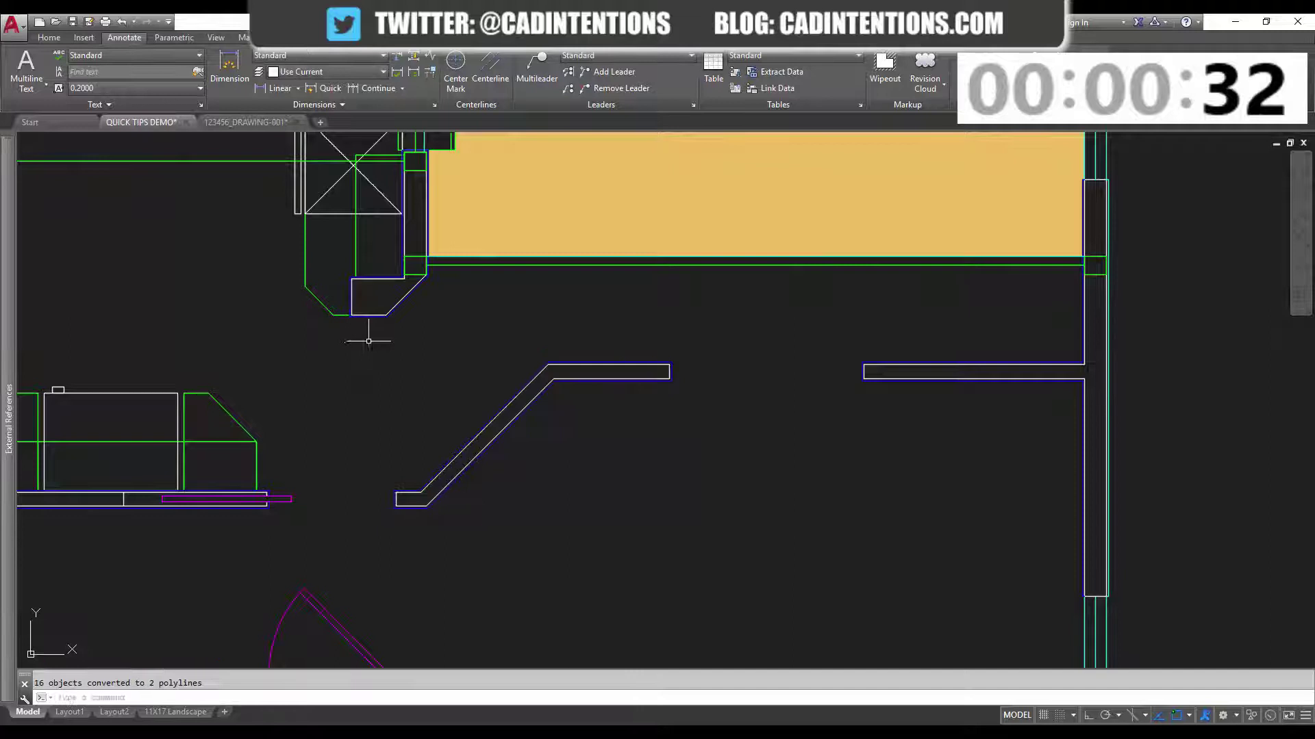
Pick the joined wall several times to confirm it is a single polyline
scroll(516, 400, up, 2)
click(520, 392)
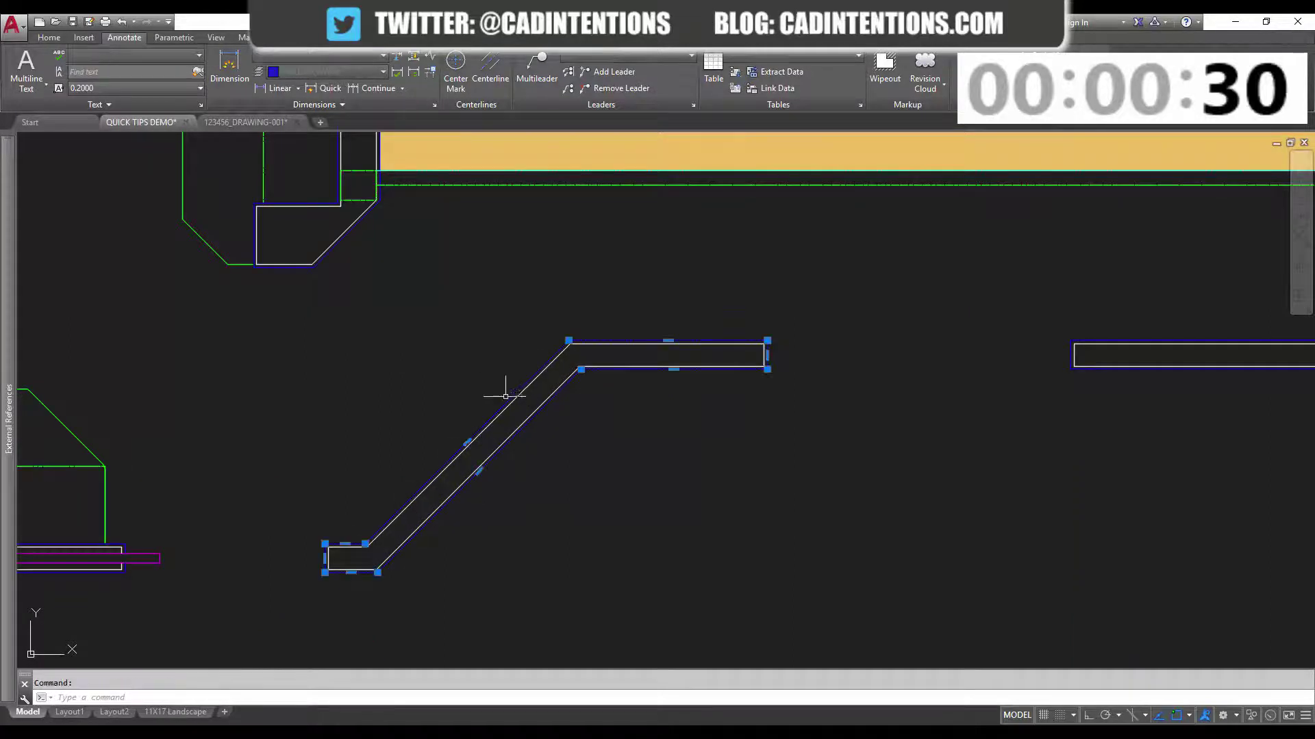
key(Escape)
click(516, 388)
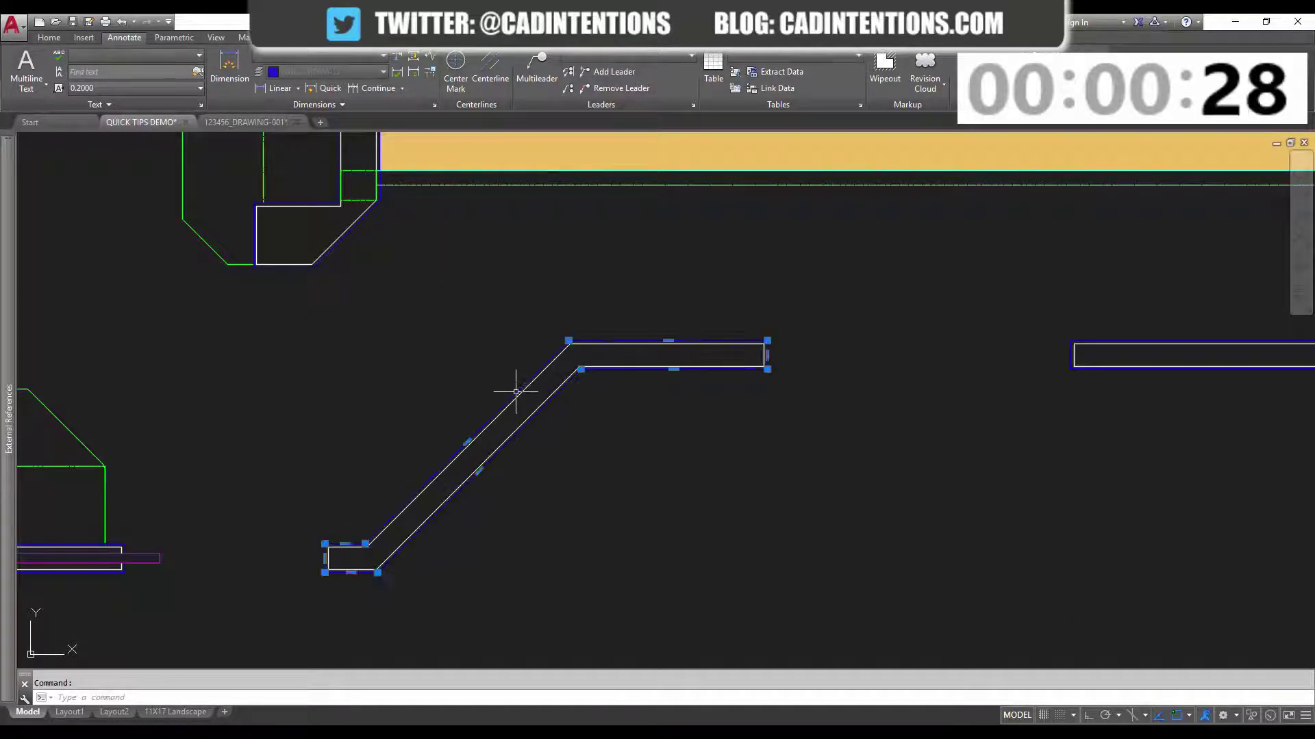
key(Escape)
click(534, 411)
key(Escape)
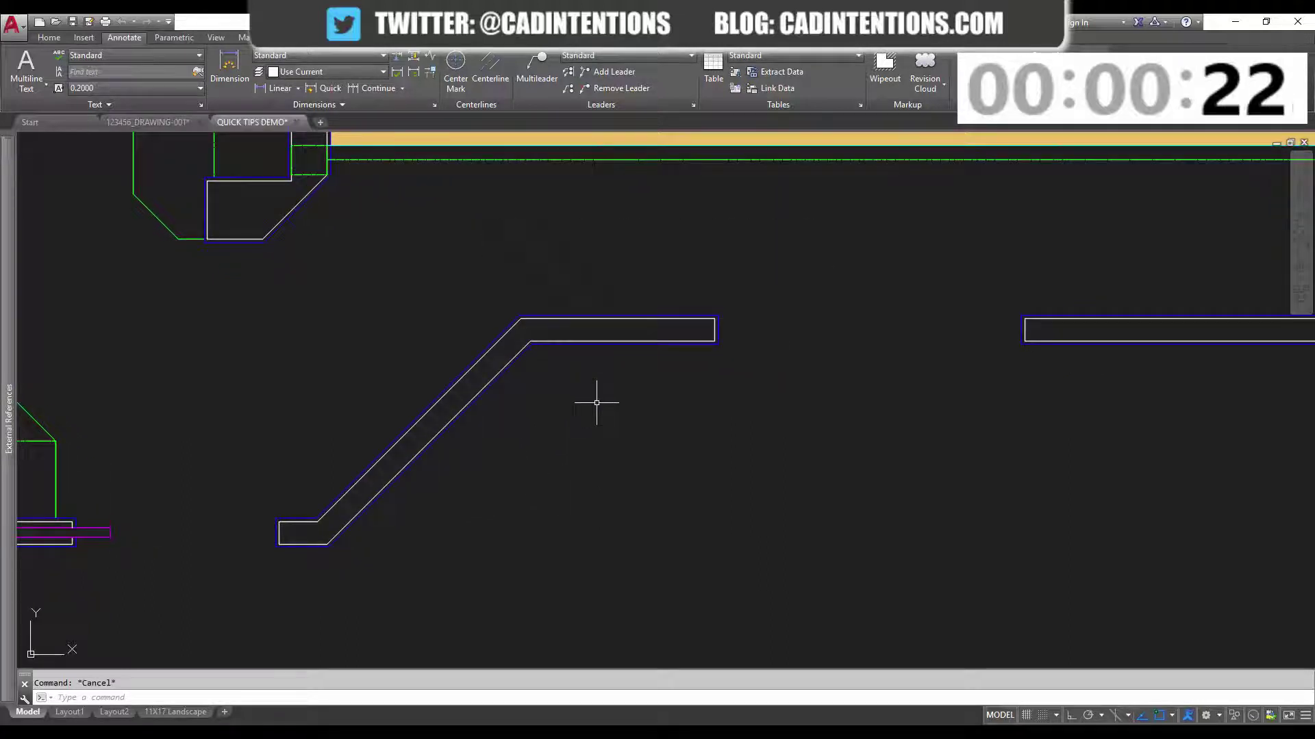
Check FILEDIA, then run OPEN to show the Select File dialog and cancel it
text(FI)
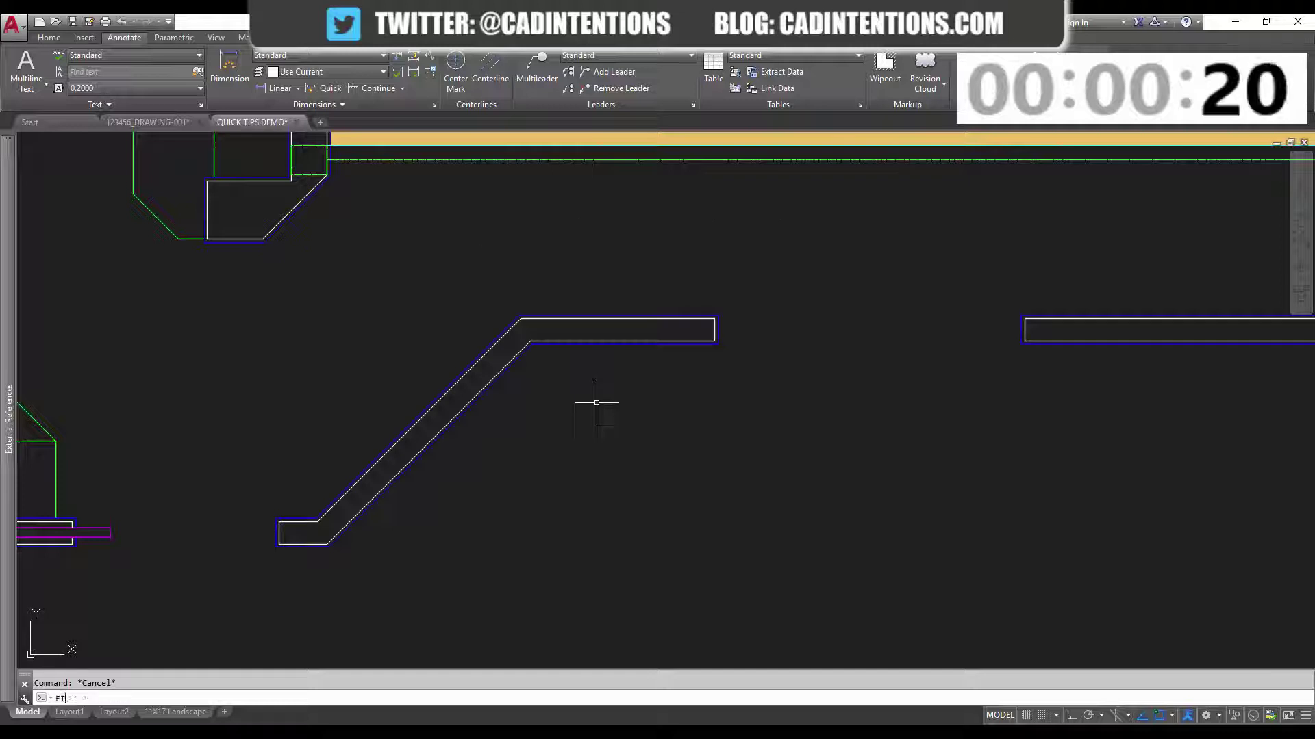
text(LEDIA)
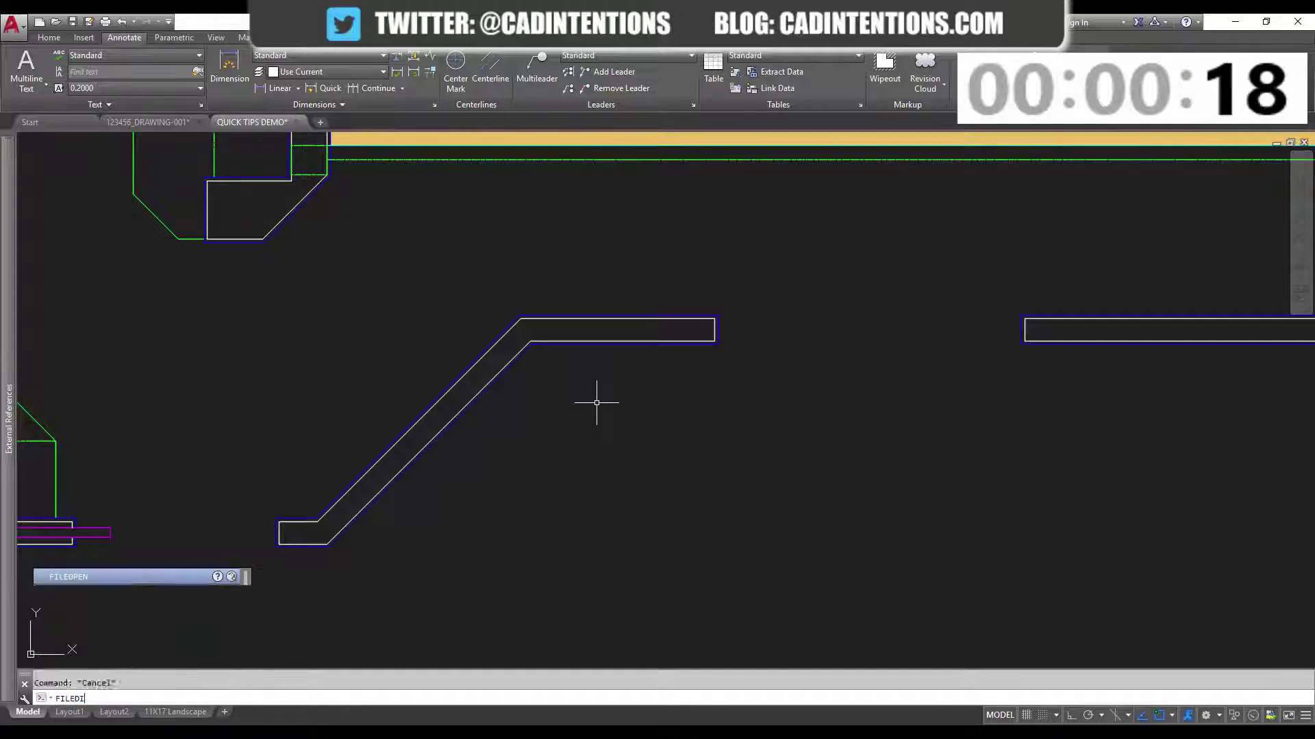
key(Return)
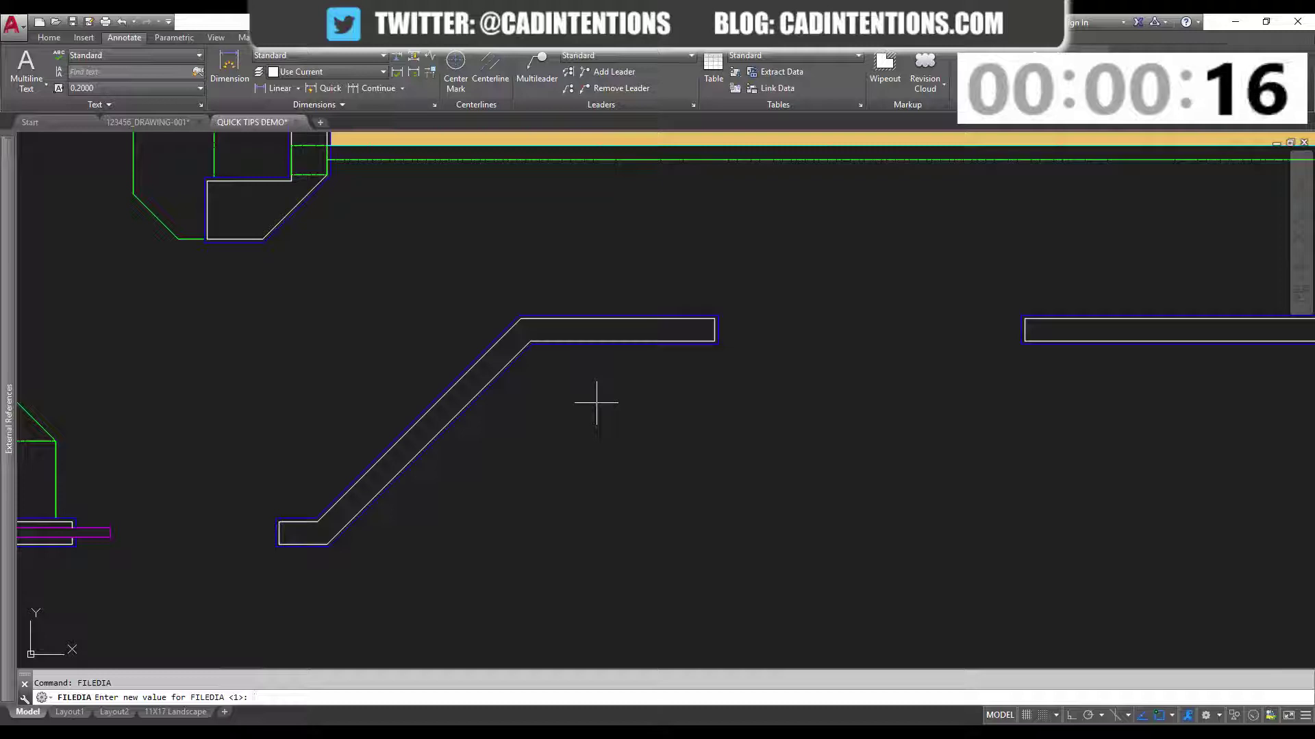
key(Escape)
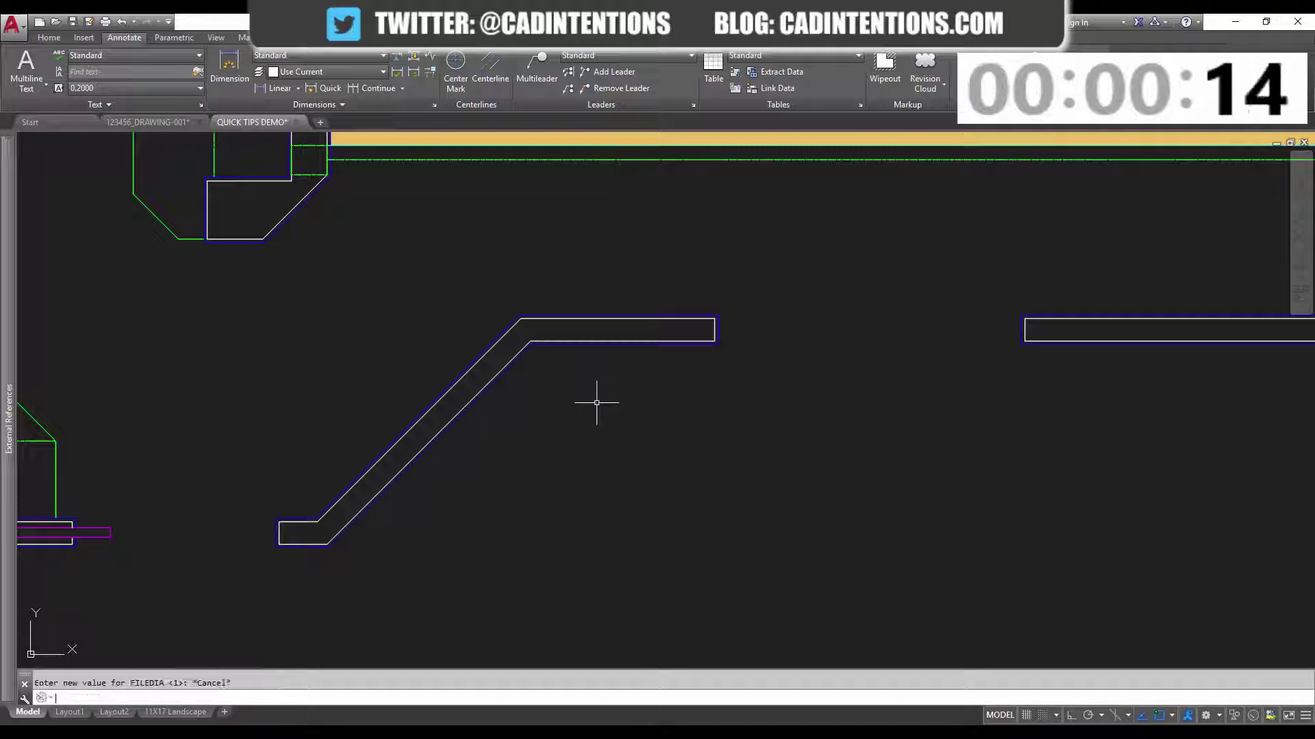
text(OPEN)
key(Return)
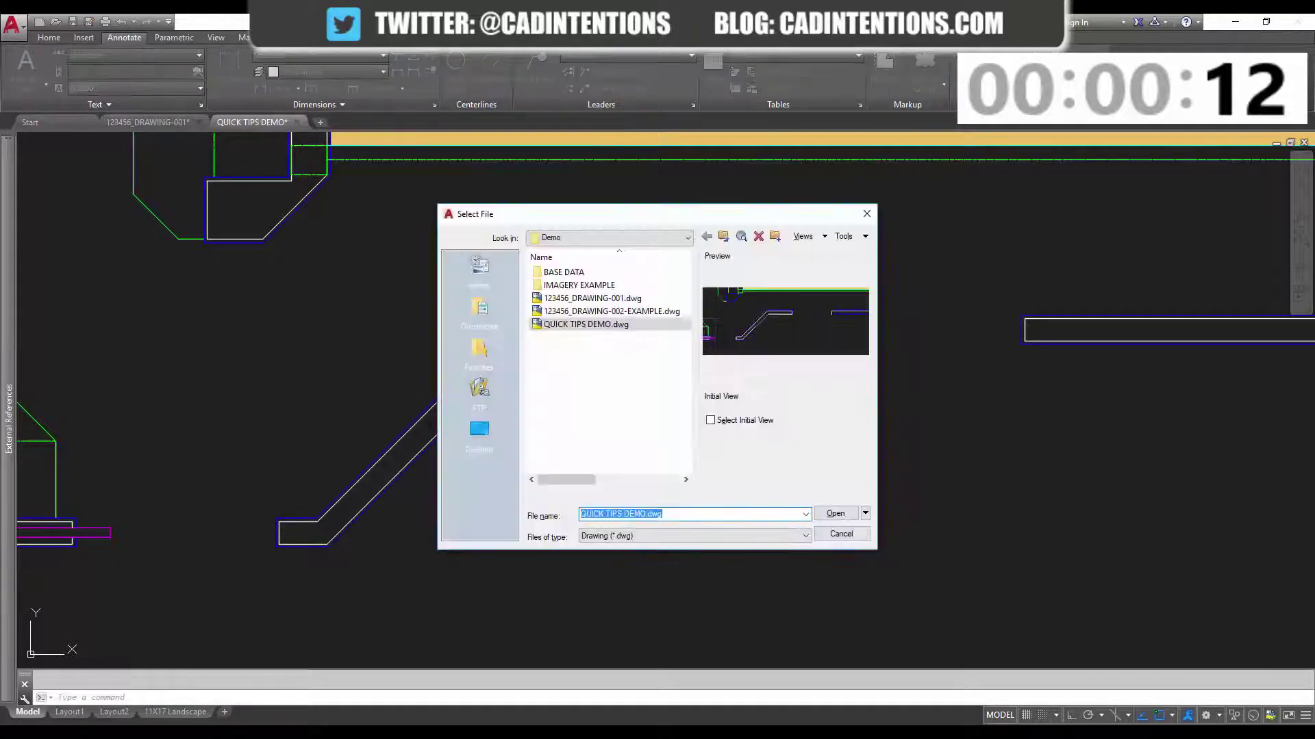
key(Escape)
key(Escape)
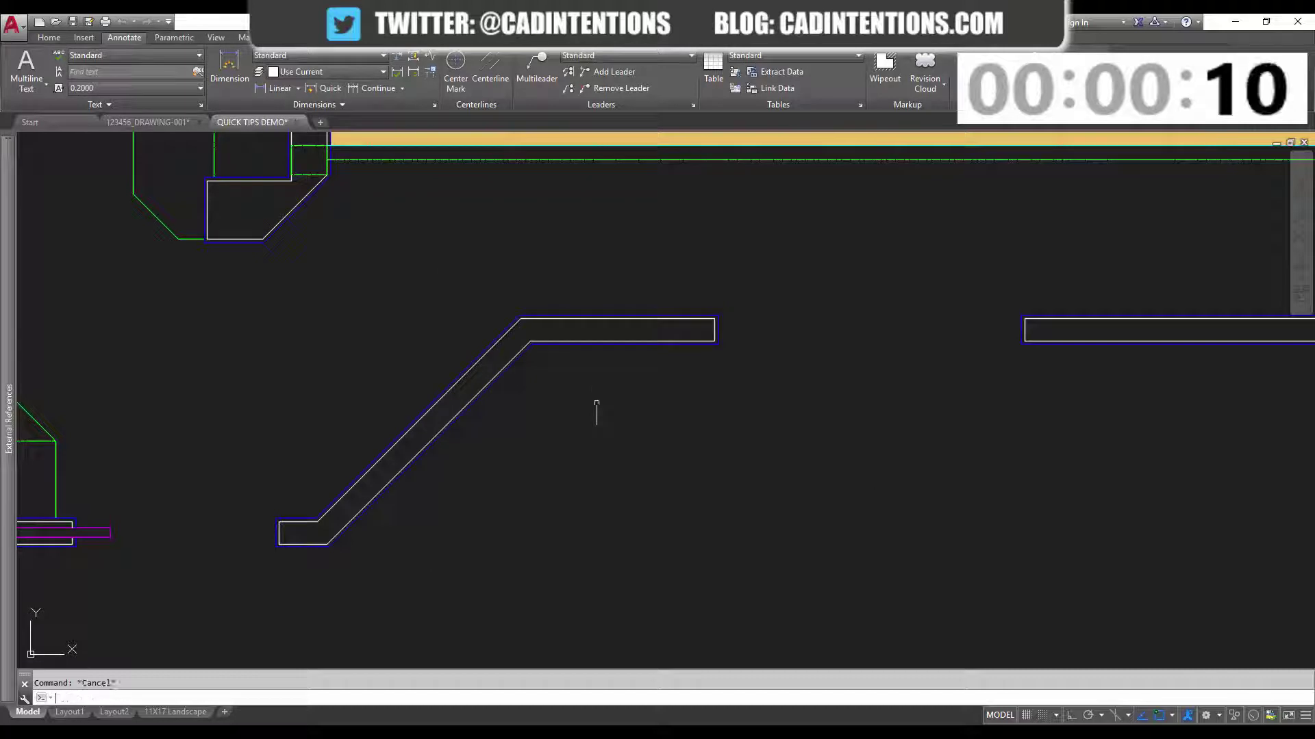
Set FILEDIA to 0 and test opening a drawing with Ctrl+O
text(FILEDIA)
key(Return)
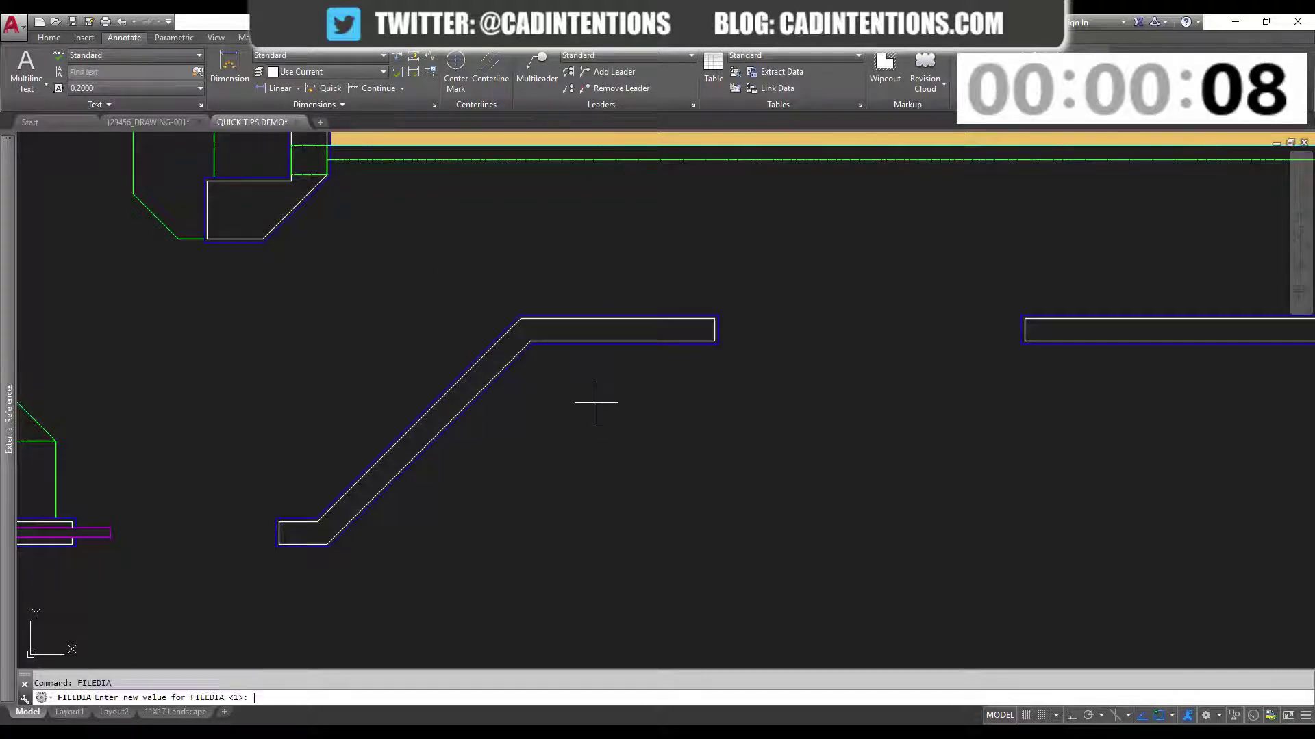
text(0)
key(Return)
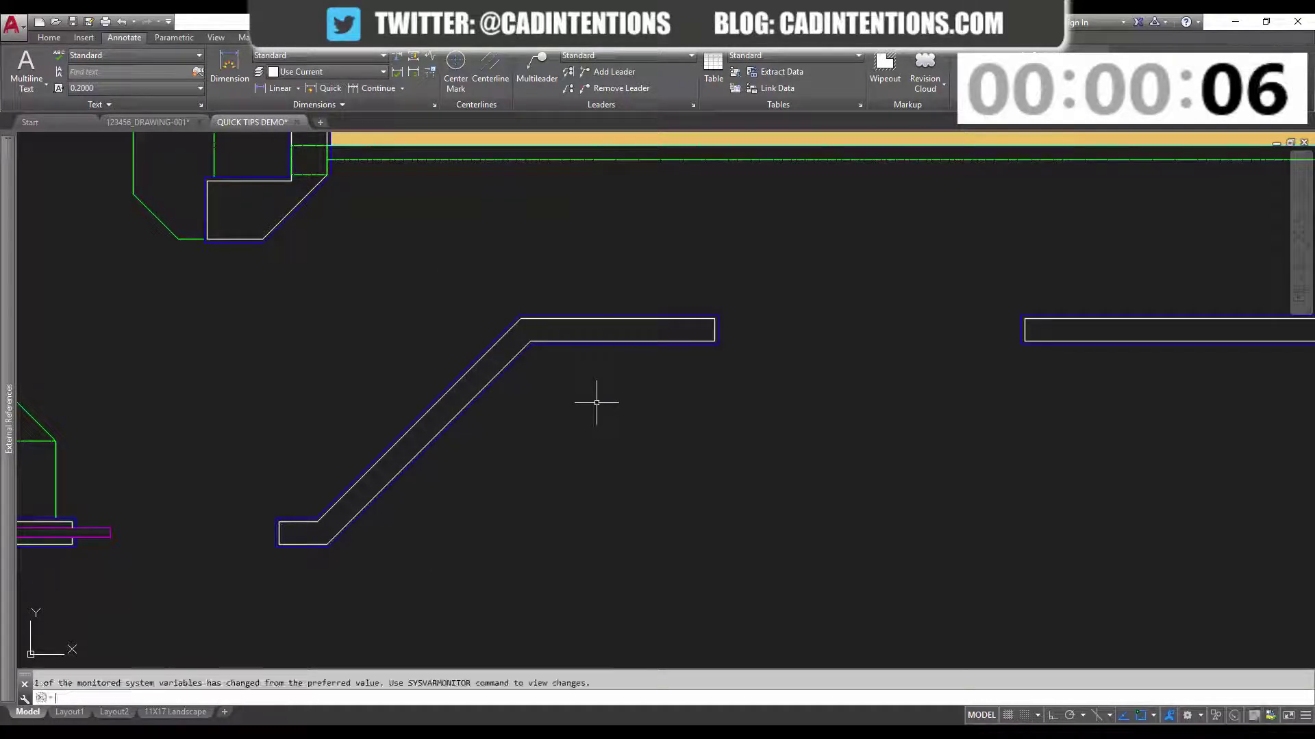
key(ctrl+o)
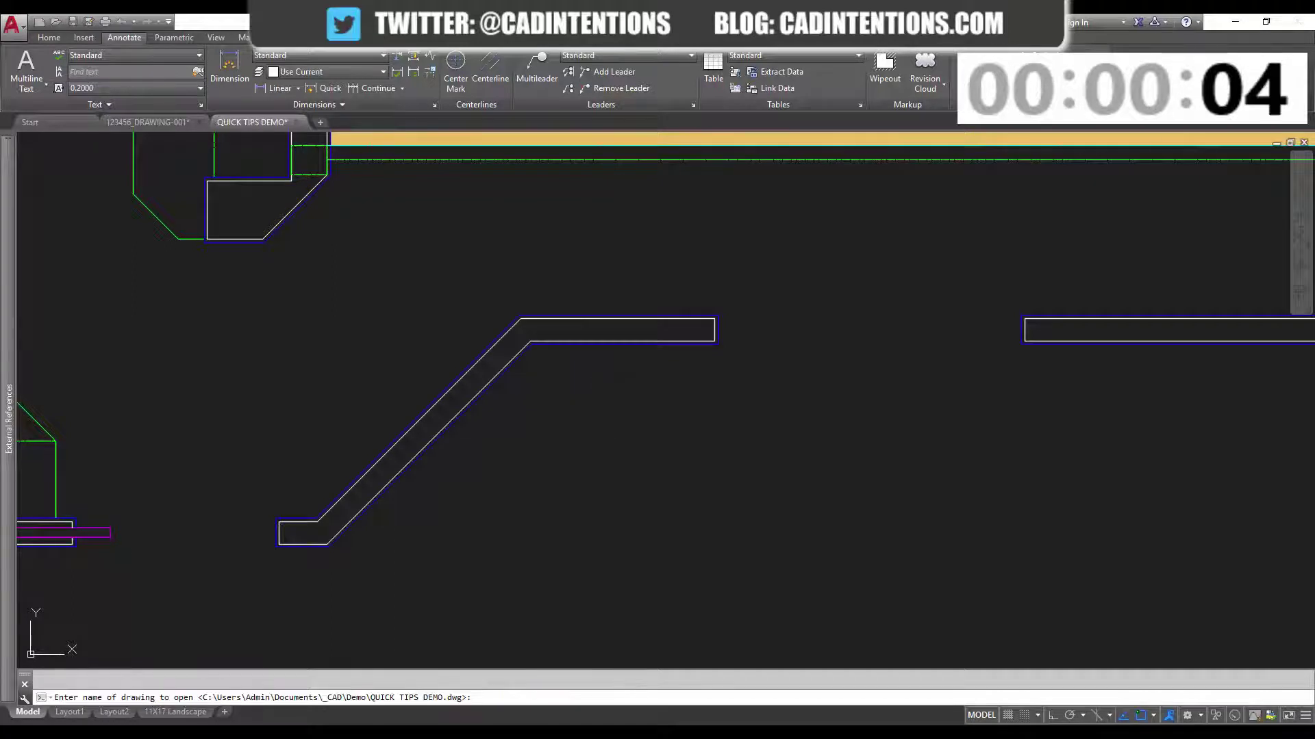
Set FILEDIA to 1 and confirm OPEN shows the Select File dialog again
key(Escape)
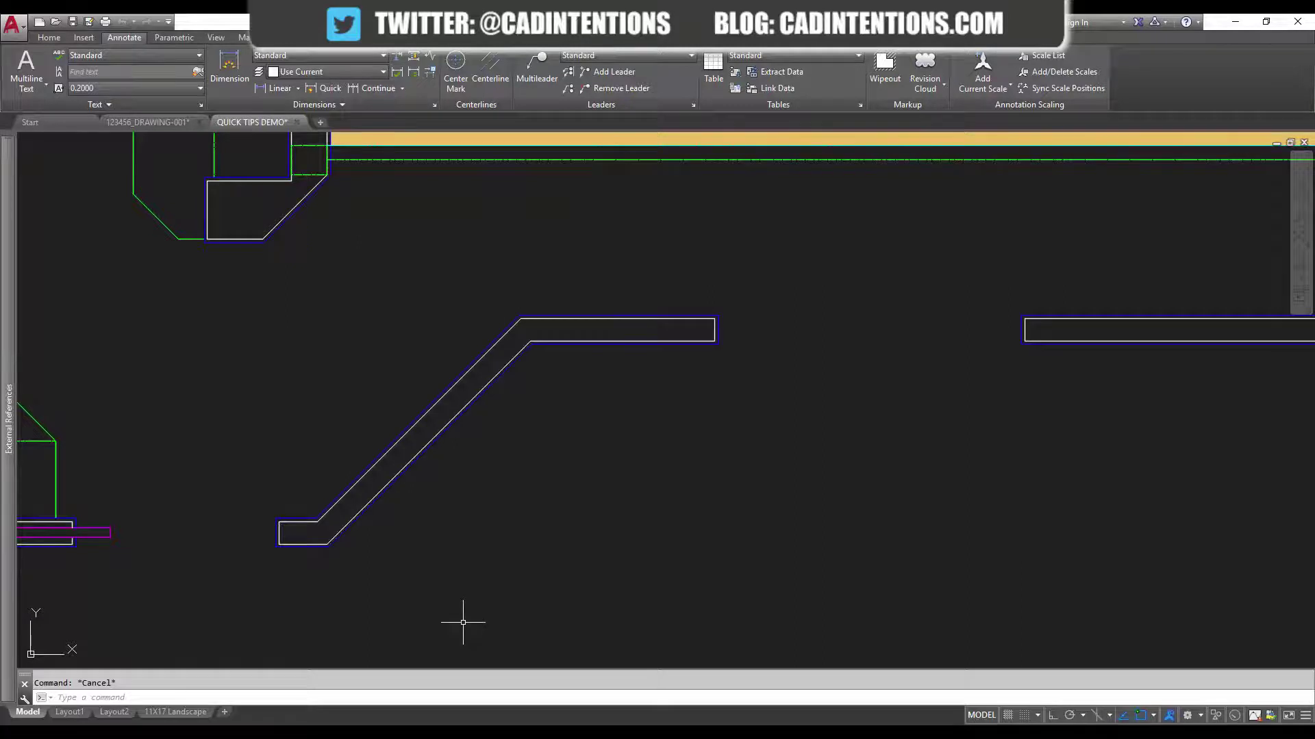
text(DIA)
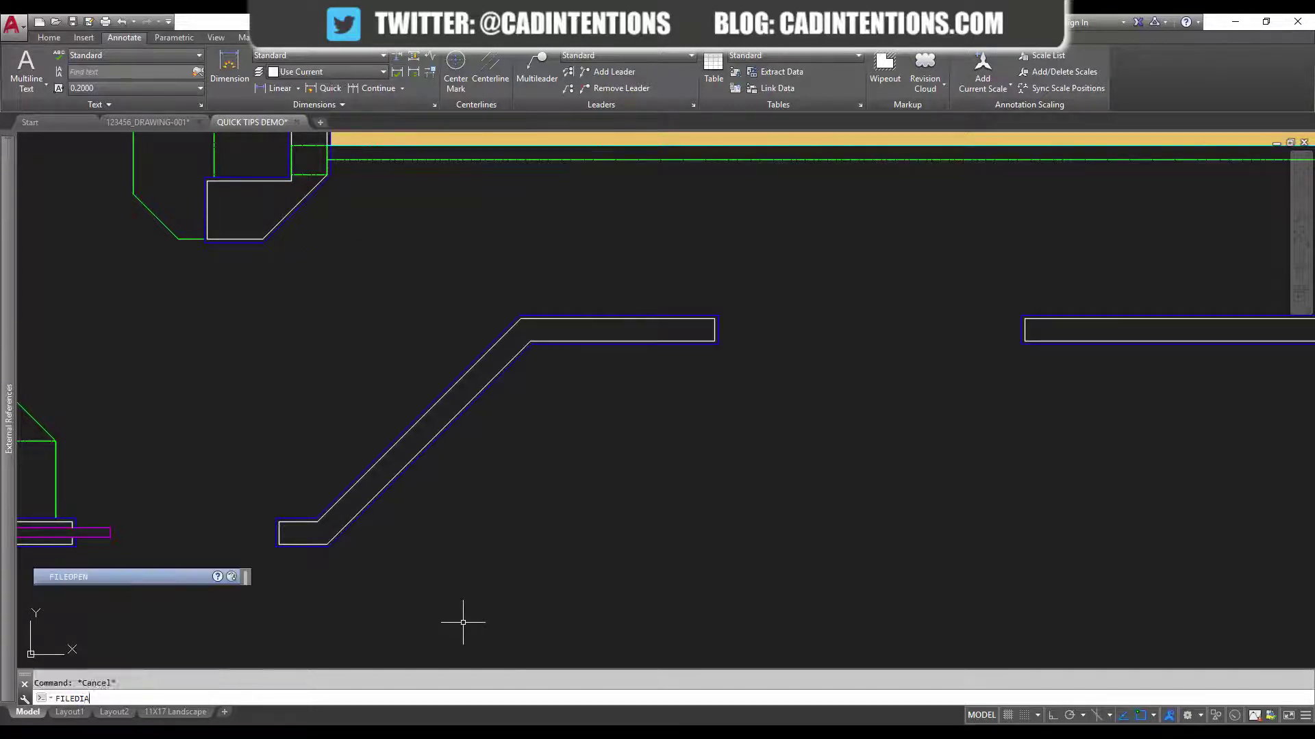
key(Return)
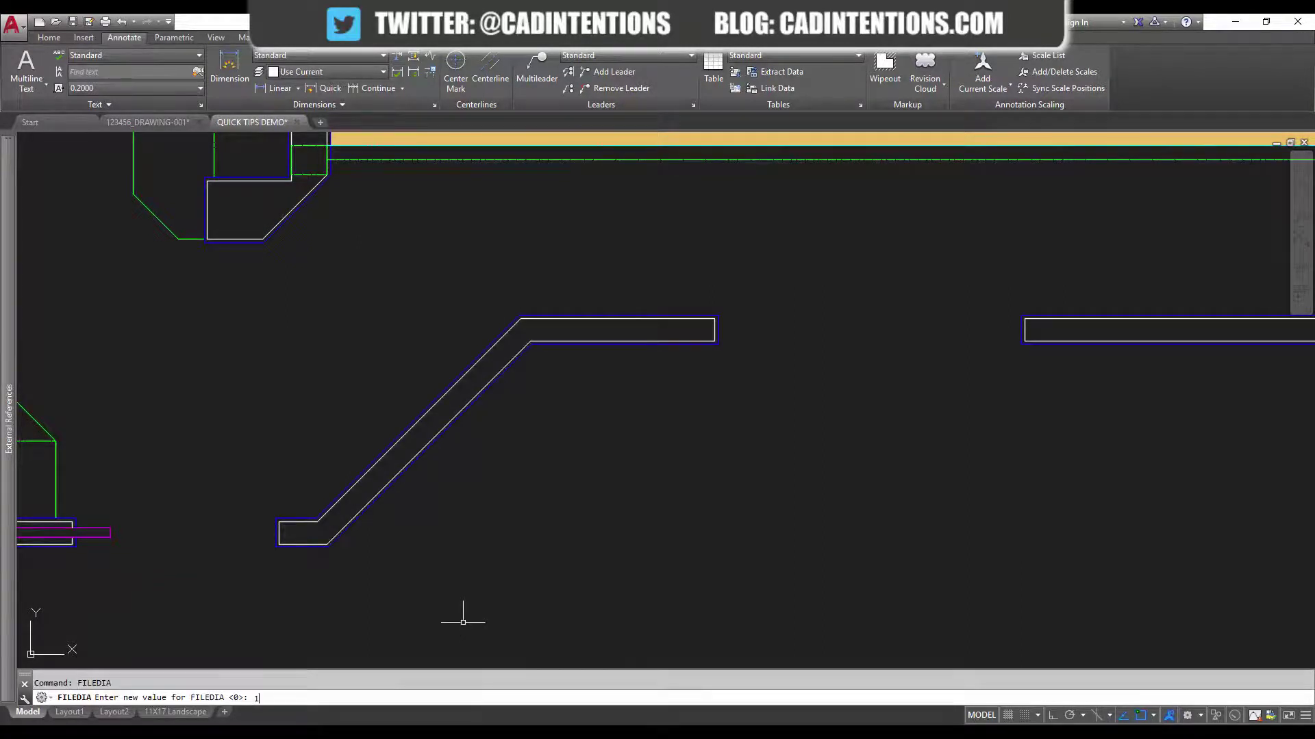
text(1)
key(Return)
text(OPEN)
key(Return)
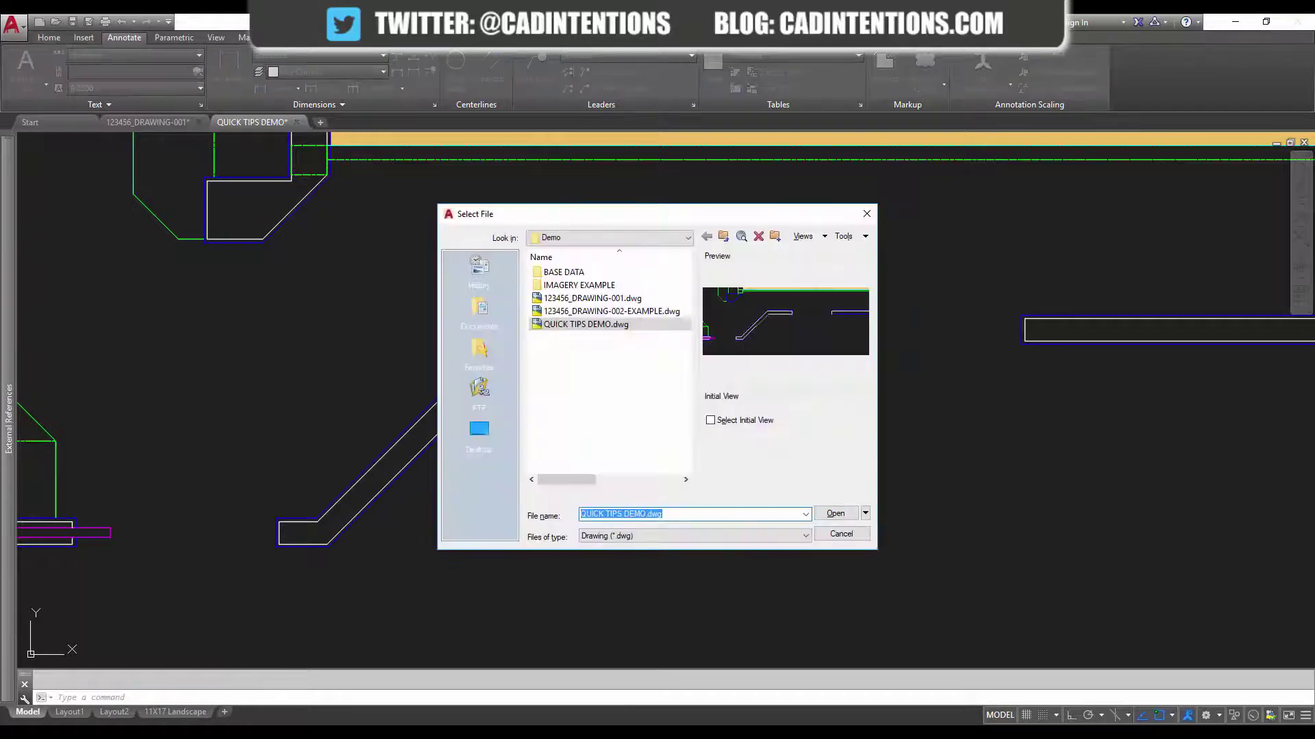
key(Escape)
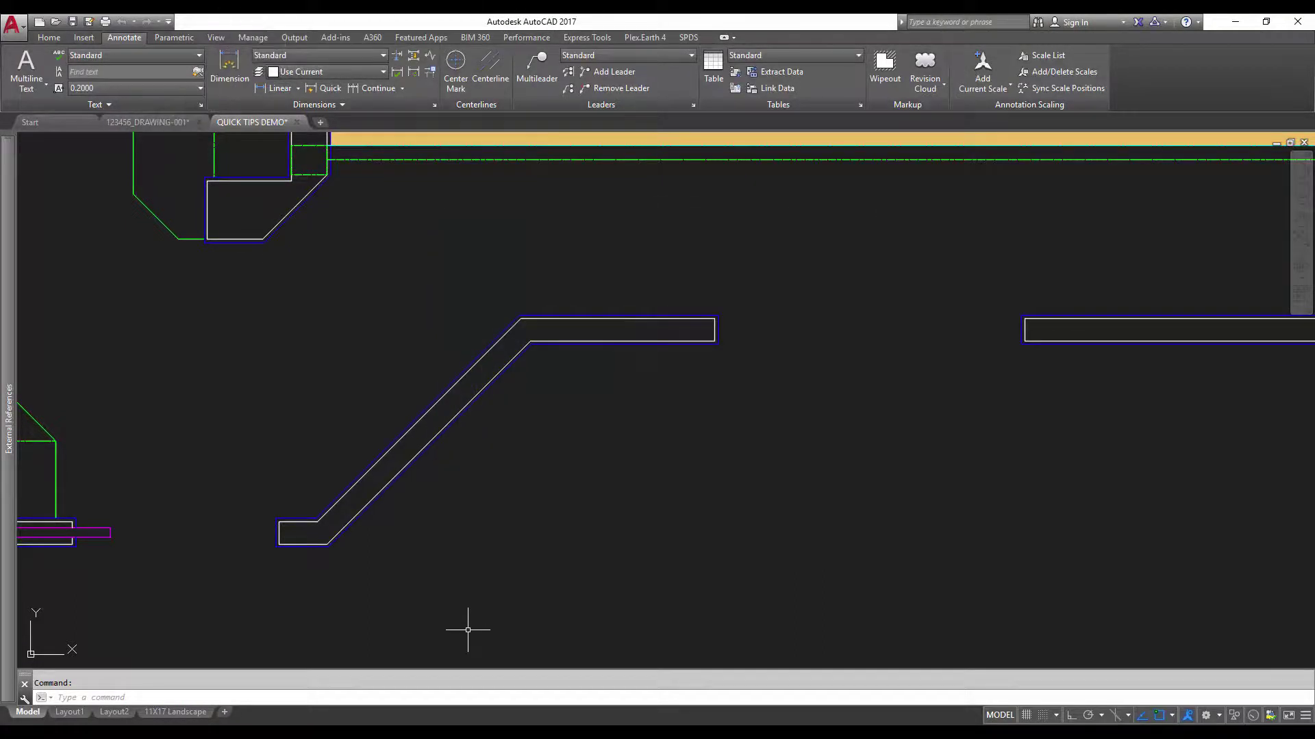